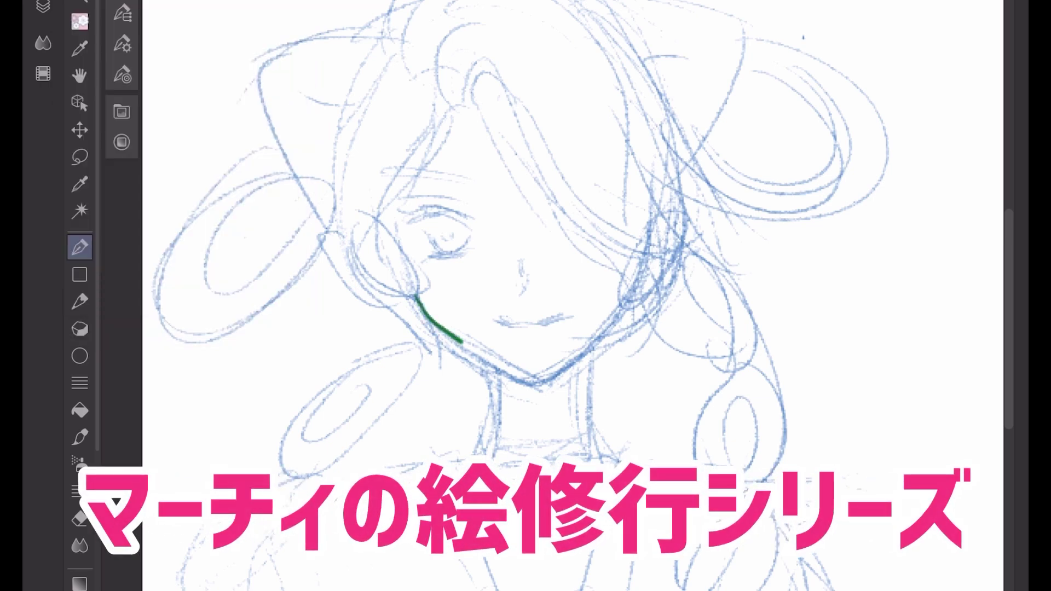
Step: Ink the jawline and the visible eye's lashes and iris in green over the blue sketch
{"action": "mouse_move", "coordinate": [460, 368]}
{"action": "left_mouse_down"}
{"action": "mouse_move", "coordinate": [538, 382]}
{"action": "mouse_move", "coordinate": [635, 305]}
{"action": "left_mouse_up"}
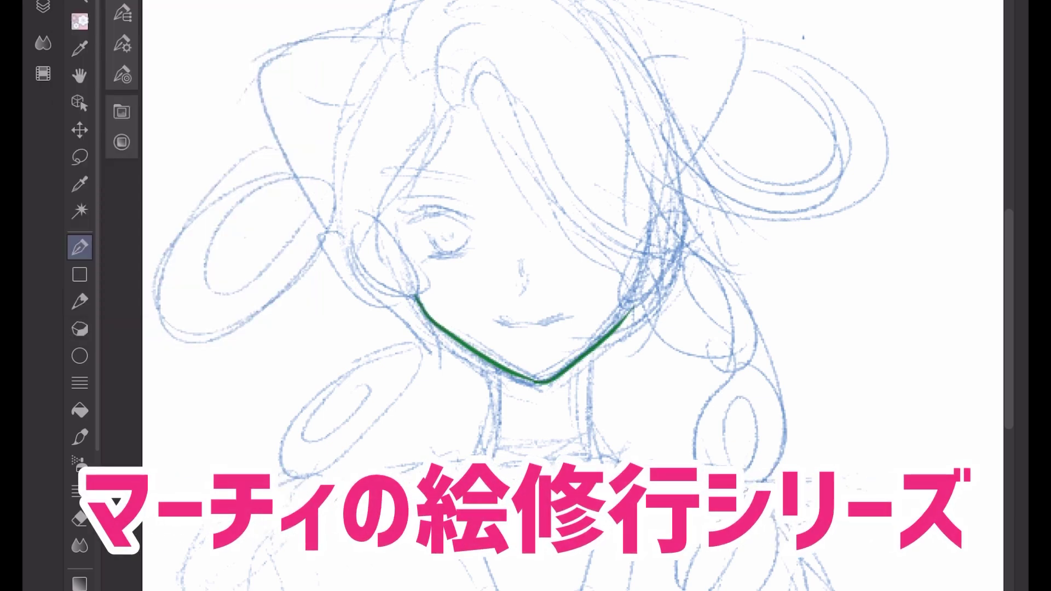
{"action": "mouse_move", "coordinate": [413, 220]}
{"action": "left_mouse_down"}
{"action": "mouse_move", "coordinate": [442, 208]}
{"action": "mouse_move", "coordinate": [471, 223]}
{"action": "left_mouse_up"}
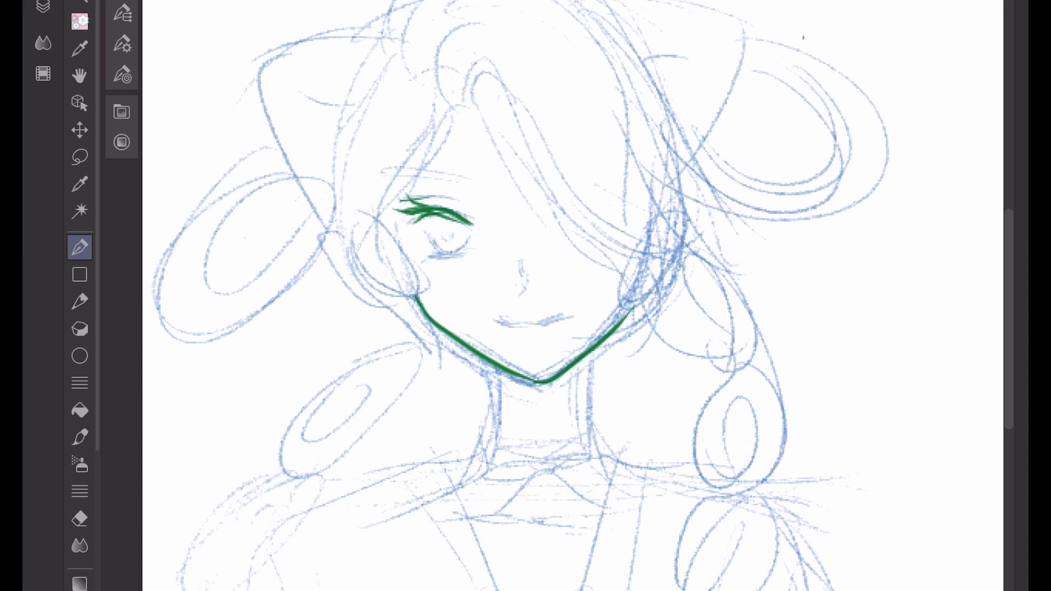
{"action": "mouse_move", "coordinate": [440, 251]}
{"action": "left_mouse_down"}
{"action": "mouse_move", "coordinate": [464, 256]}
{"action": "mouse_move", "coordinate": [421, 262]}
{"action": "mouse_move", "coordinate": [434, 244]}
{"action": "mouse_move", "coordinate": [470, 237]}
{"action": "left_mouse_up"}
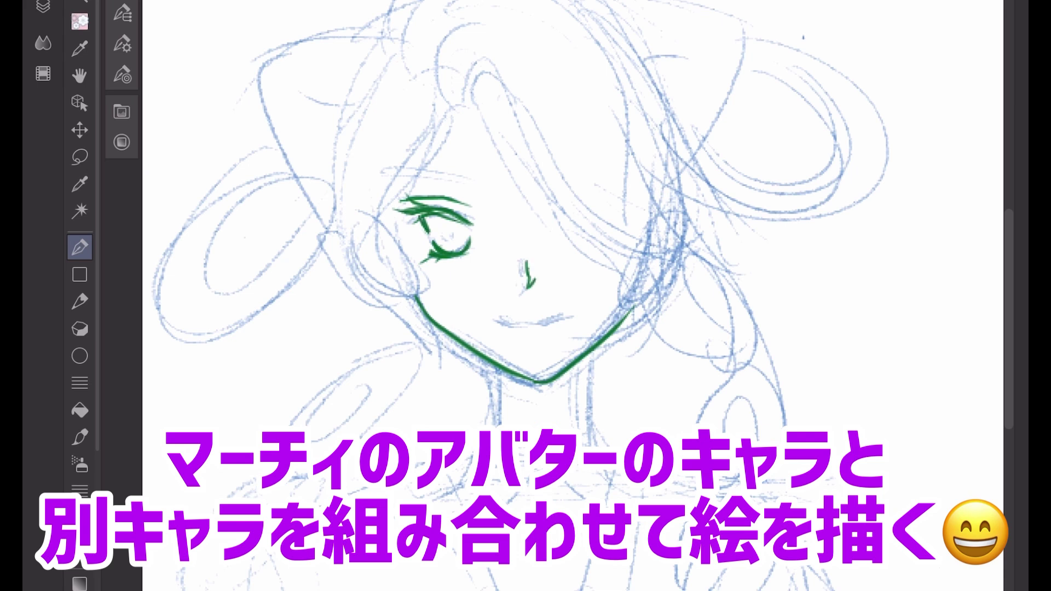
Step: Ink the large swept fringe with its curled root, its tip beside the cheek and the hair edge behind it
{"action": "mouse_move", "coordinate": [468, 115]}
{"action": "left_mouse_down"}
{"action": "mouse_move", "coordinate": [586, 202]}
{"action": "mouse_move", "coordinate": [660, 287]}
{"action": "left_mouse_up"}
{"action": "key", "text": "ctrl+z"}
{"action": "mouse_move", "coordinate": [470, 116]}
{"action": "left_mouse_down"}
{"action": "mouse_move", "coordinate": [583, 200]}
{"action": "mouse_move", "coordinate": [661, 289]}
{"action": "mouse_move", "coordinate": [503, 92]}
{"action": "mouse_move", "coordinate": [518, 105]}
{"action": "left_mouse_up"}
{"action": "scroll", "coordinate": [525, 296], "scroll_direction": "down", "scroll_amount": 3}
{"action": "mouse_move", "coordinate": [482, 185]}
{"action": "left_mouse_down"}
{"action": "mouse_move", "coordinate": [438, 74]}
{"action": "mouse_move", "coordinate": [654, 356]}
{"action": "left_mouse_up"}
{"action": "left_click_drag", "start_coordinate": [632, 302], "coordinate": [643, 349]}
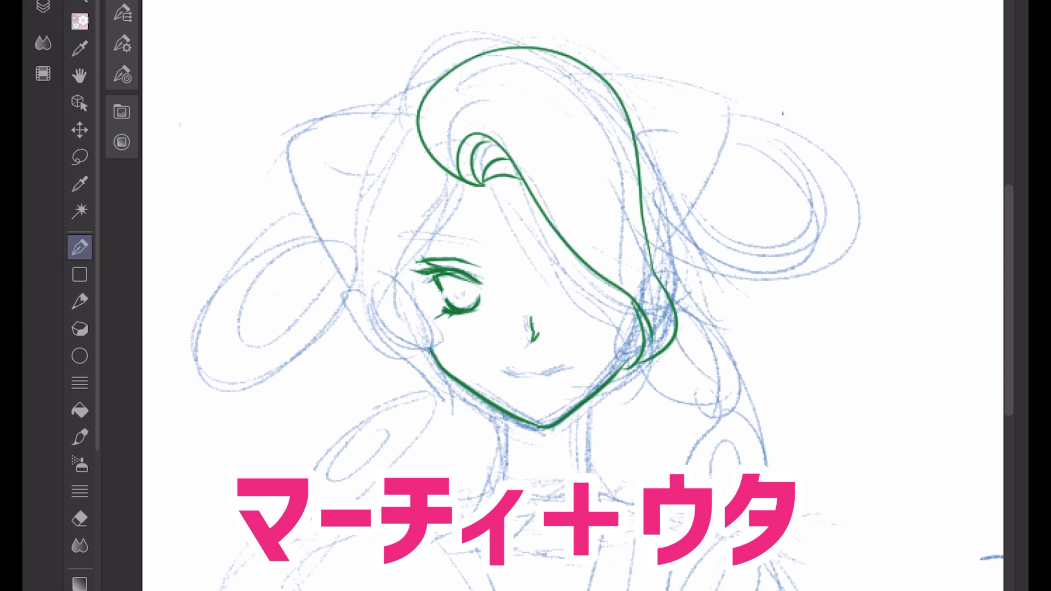
{"action": "left_click_drag", "start_coordinate": [639, 156], "coordinate": [676, 300]}
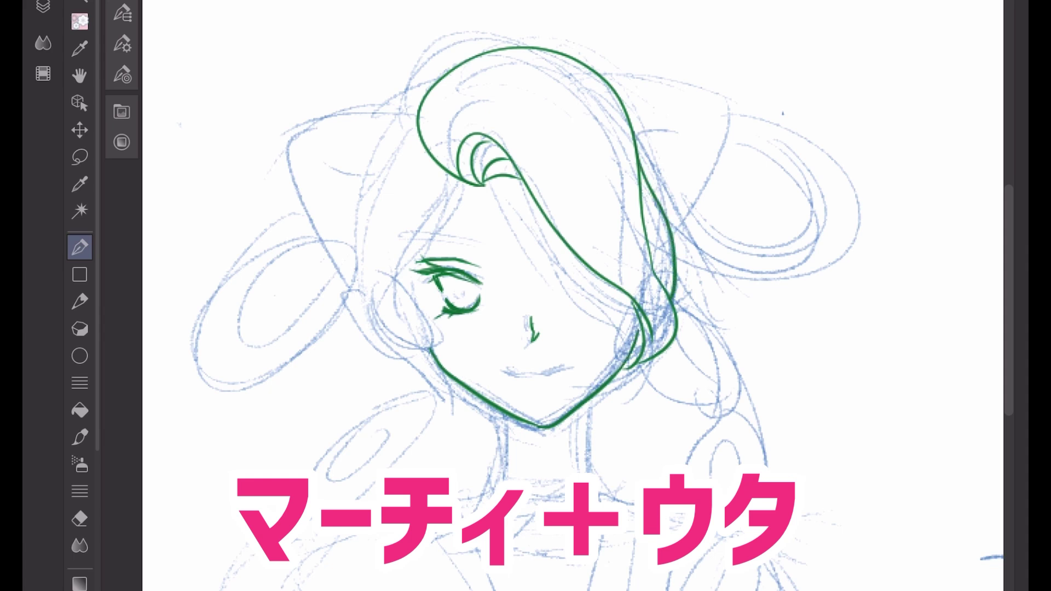
Step: Ink the hairline running from the fringe to the left cheek and the headphone ear cup beside it
{"action": "mouse_move", "coordinate": [460, 184]}
{"action": "left_mouse_down"}
{"action": "mouse_move", "coordinate": [413, 297]}
{"action": "mouse_move", "coordinate": [430, 348]}
{"action": "left_mouse_up"}
{"action": "mouse_move", "coordinate": [413, 279]}
{"action": "left_mouse_down"}
{"action": "mouse_move", "coordinate": [415, 345]}
{"action": "mouse_move", "coordinate": [428, 350]}
{"action": "left_mouse_up"}
{"action": "left_click_drag", "start_coordinate": [388, 286], "coordinate": [413, 349]}
{"action": "mouse_move", "coordinate": [393, 292]}
{"action": "left_mouse_down"}
{"action": "mouse_move", "coordinate": [359, 318]}
{"action": "mouse_move", "coordinate": [372, 363]}
{"action": "left_mouse_up"}
{"action": "left_click_drag", "start_coordinate": [372, 361], "coordinate": [411, 350]}
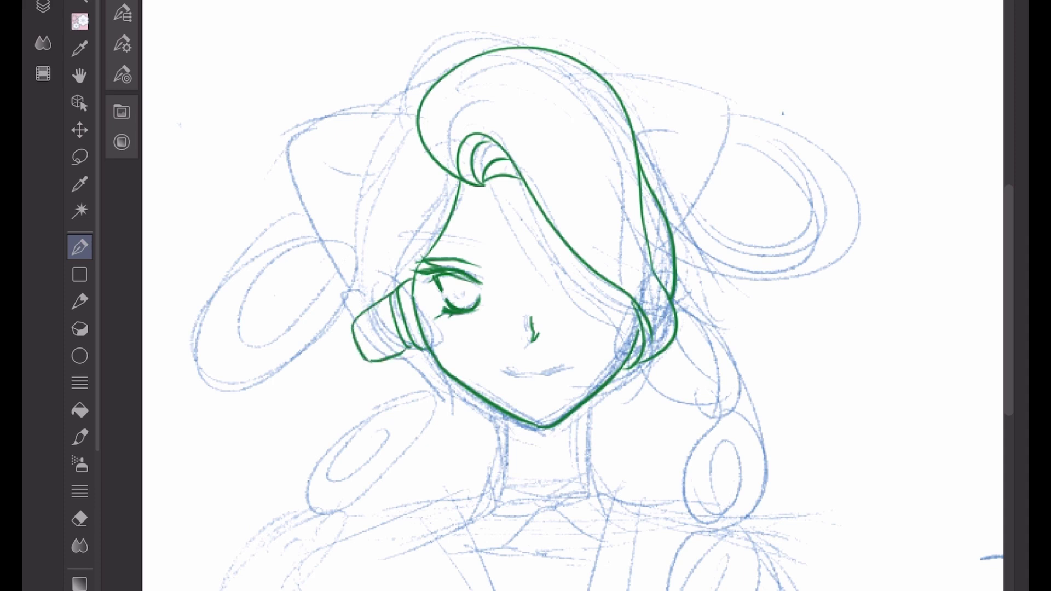
Step: Ink the left side of the hair, the strand beneath the ear cup and the adjoining cat ear contour
{"action": "left_click_drag", "start_coordinate": [417, 127], "coordinate": [363, 291]}
{"action": "left_click_drag", "start_coordinate": [416, 350], "coordinate": [453, 409]}
{"action": "left_click_drag", "start_coordinate": [421, 116], "coordinate": [379, 181]}
{"action": "key", "text": "ctrl+z"}
{"action": "mouse_move", "coordinate": [422, 116]}
{"action": "left_mouse_down"}
{"action": "mouse_move", "coordinate": [295, 130]}
{"action": "mouse_move", "coordinate": [353, 282]}
{"action": "left_mouse_up"}
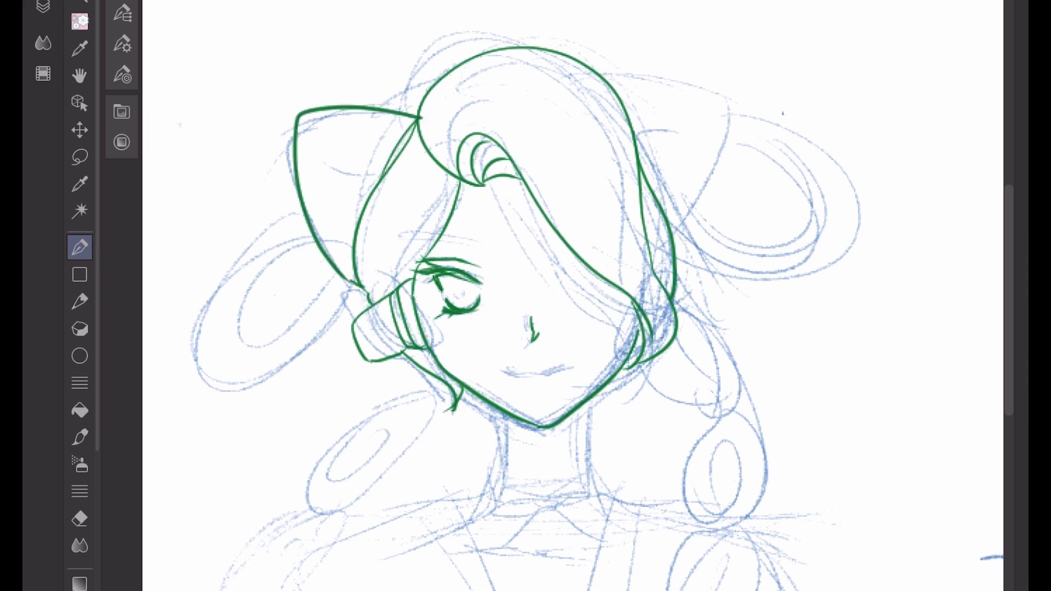
Step: Add the left cat ear's inner line and ink the right cat ear and its headband edge
{"action": "left_click_drag", "start_coordinate": [391, 162], "coordinate": [351, 166]}
{"action": "left_click_drag", "start_coordinate": [618, 99], "coordinate": [671, 228]}
{"action": "mouse_move", "coordinate": [616, 88]}
{"action": "left_mouse_down"}
{"action": "mouse_move", "coordinate": [735, 134]}
{"action": "mouse_move", "coordinate": [679, 271]}
{"action": "left_mouse_up"}
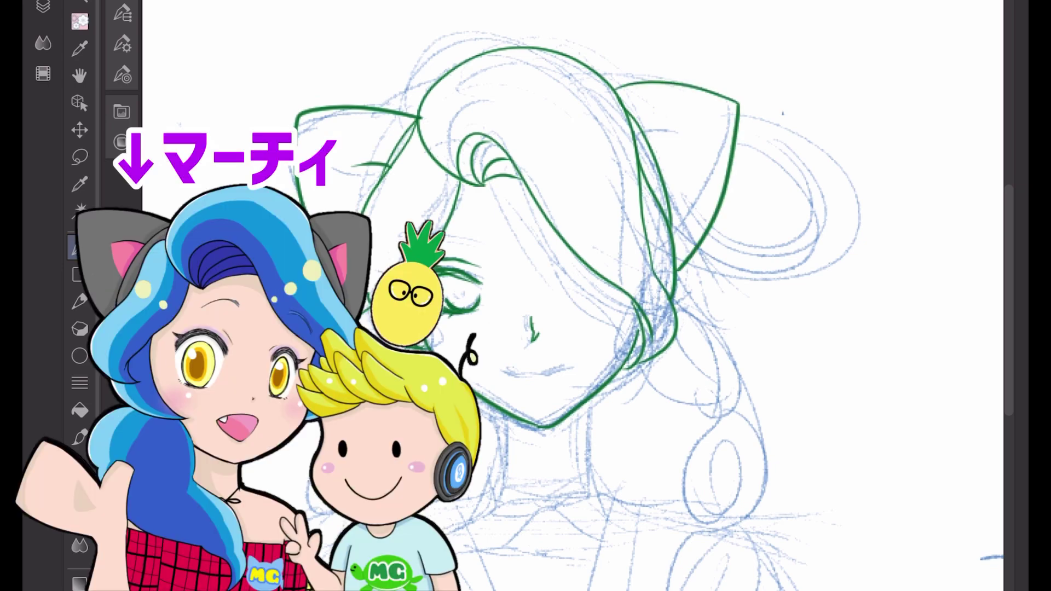
Step: Ink the headband line at the crown, the mouth and the loose fringe strands falling over the right cheek
{"action": "left_click_drag", "start_coordinate": [416, 90], "coordinate": [479, 58]}
{"action": "left_click_drag", "start_coordinate": [507, 368], "coordinate": [518, 373]}
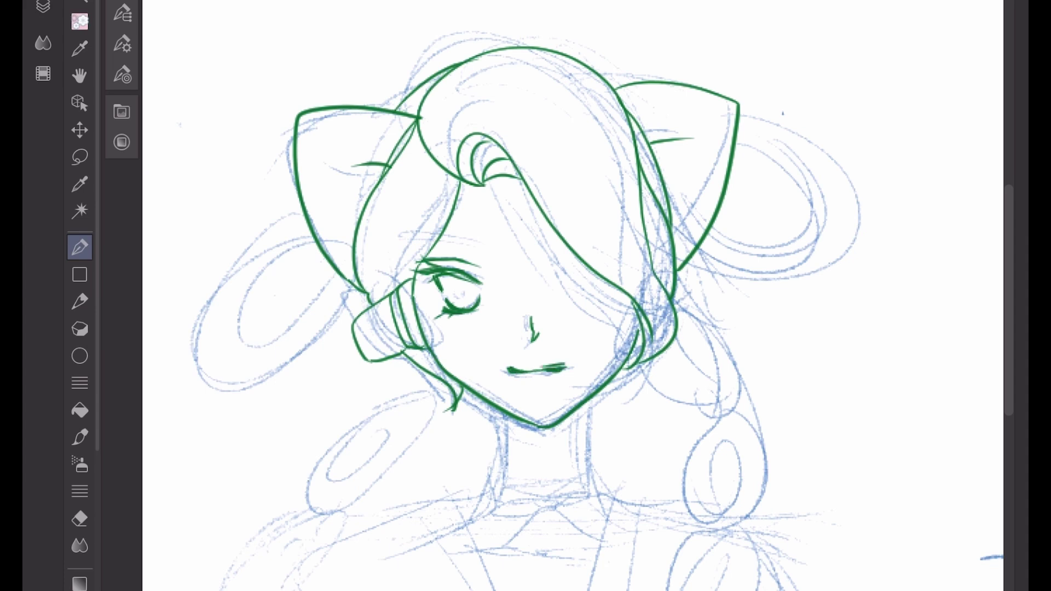
{"action": "left_click_drag", "start_coordinate": [512, 169], "coordinate": [551, 329]}
{"action": "left_click_drag", "start_coordinate": [580, 285], "coordinate": [594, 329]}
{"action": "left_click_drag", "start_coordinate": [692, 255], "coordinate": [667, 309]}
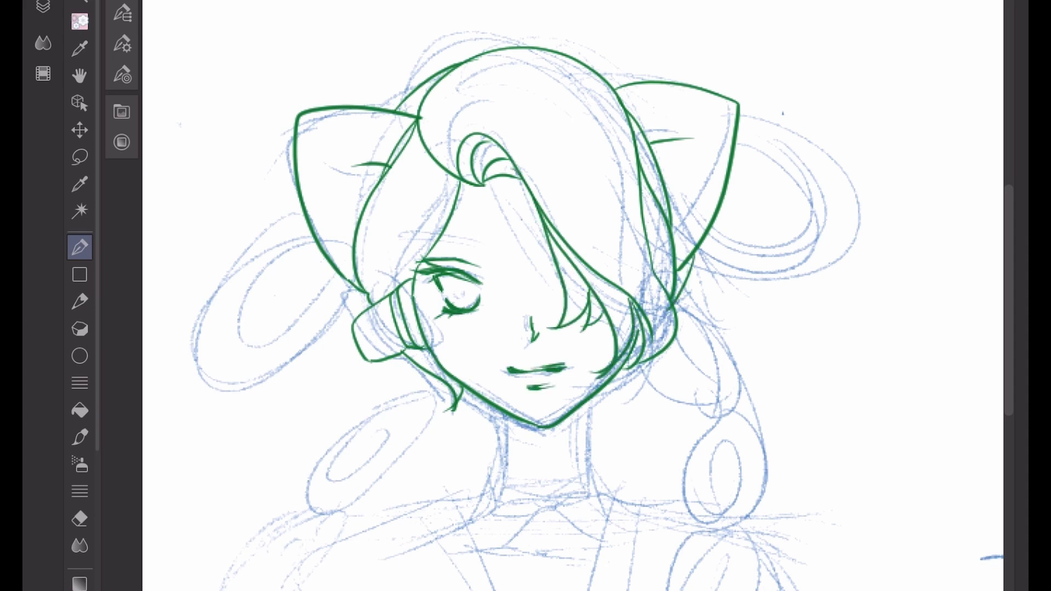
Step: Ink the left braid as a descending chain of looped ring segments with inner ovals
{"action": "mouse_move", "coordinate": [440, 376]}
{"action": "left_mouse_down"}
{"action": "mouse_move", "coordinate": [224, 586]}
{"action": "mouse_move", "coordinate": [345, 484]}
{"action": "mouse_move", "coordinate": [285, 584]}
{"action": "mouse_move", "coordinate": [211, 590]}
{"action": "left_mouse_up"}
{"action": "left_click_drag", "start_coordinate": [421, 400], "coordinate": [342, 455]}
{"action": "left_click_drag", "start_coordinate": [492, 383], "coordinate": [602, 214]}
{"action": "left_click_drag", "start_coordinate": [312, 528], "coordinate": [233, 588]}
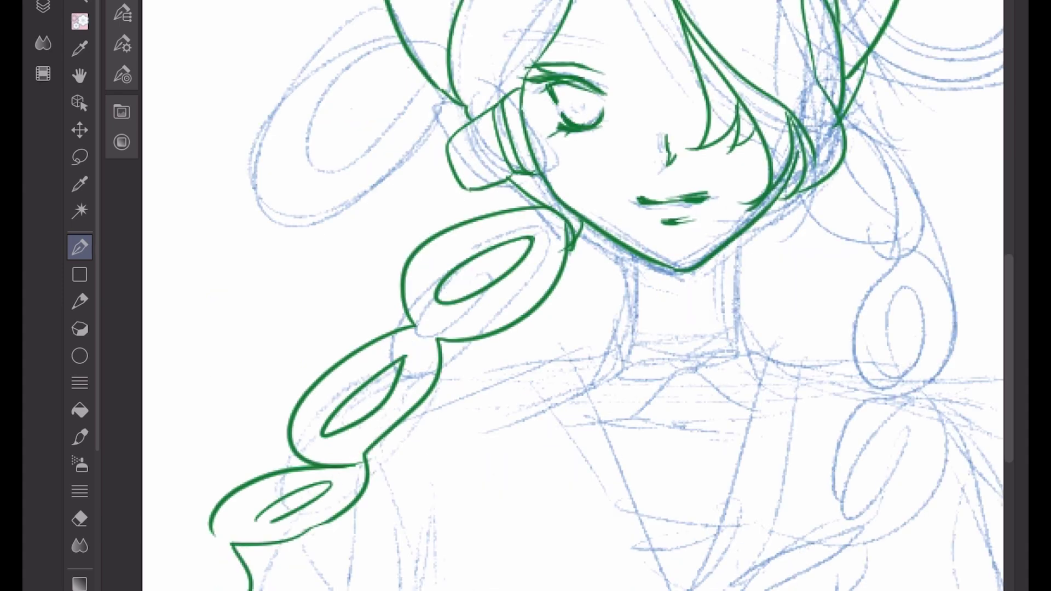
{"action": "scroll", "coordinate": [572, 296], "scroll_direction": "down", "scroll_amount": 1}
{"action": "scroll", "coordinate": [572, 295], "scroll_direction": "up", "scroll_amount": 2}
{"action": "left_click_drag", "start_coordinate": [449, 405], "coordinate": [235, 559]}
{"action": "left_click_drag", "start_coordinate": [427, 512], "coordinate": [356, 559]}
Step: Ink the right braid as a descending chain of looped ring segments with inner ovals
{"action": "scroll", "coordinate": [572, 296], "scroll_direction": "down", "scroll_amount": 2}
{"action": "mouse_move", "coordinate": [558, 246]}
{"action": "left_mouse_down"}
{"action": "mouse_move", "coordinate": [611, 375]}
{"action": "mouse_move", "coordinate": [597, 375]}
{"action": "mouse_move", "coordinate": [535, 469]}
{"action": "mouse_move", "coordinate": [635, 414]}
{"action": "mouse_move", "coordinate": [559, 520]}
{"action": "mouse_move", "coordinate": [515, 539]}
{"action": "mouse_move", "coordinate": [473, 529]}
{"action": "mouse_move", "coordinate": [443, 589]}
{"action": "left_mouse_up"}
{"action": "left_click_drag", "start_coordinate": [504, 541], "coordinate": [512, 590]}
{"action": "left_click_drag", "start_coordinate": [569, 273], "coordinate": [607, 353]}
{"action": "left_click_drag", "start_coordinate": [610, 391], "coordinate": [564, 444]}
{"action": "mouse_move", "coordinate": [547, 486]}
{"action": "left_mouse_down"}
{"action": "mouse_move", "coordinate": [498, 523]}
{"action": "mouse_move", "coordinate": [471, 590]}
{"action": "left_mouse_up"}
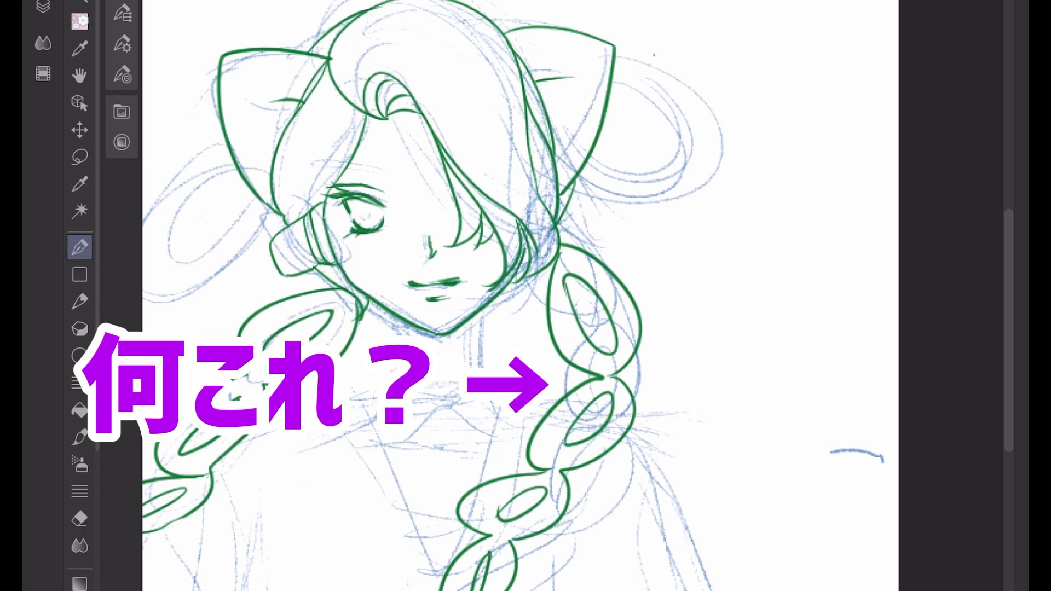
Step: Ink both sides of the neck and a thin choker with a small bow at its front
{"action": "left_click_drag", "start_coordinate": [486, 314], "coordinate": [490, 397]}
{"action": "left_click_drag", "start_coordinate": [402, 334], "coordinate": [394, 409]}
{"action": "mouse_move", "coordinate": [408, 374]}
{"action": "left_mouse_down"}
{"action": "mouse_move", "coordinate": [447, 386]}
{"action": "mouse_move", "coordinate": [427, 387]}
{"action": "left_mouse_up"}
{"action": "mouse_move", "coordinate": [443, 384]}
{"action": "left_mouse_down"}
{"action": "mouse_move", "coordinate": [483, 379]}
{"action": "mouse_move", "coordinate": [549, 405]}
{"action": "left_mouse_up"}
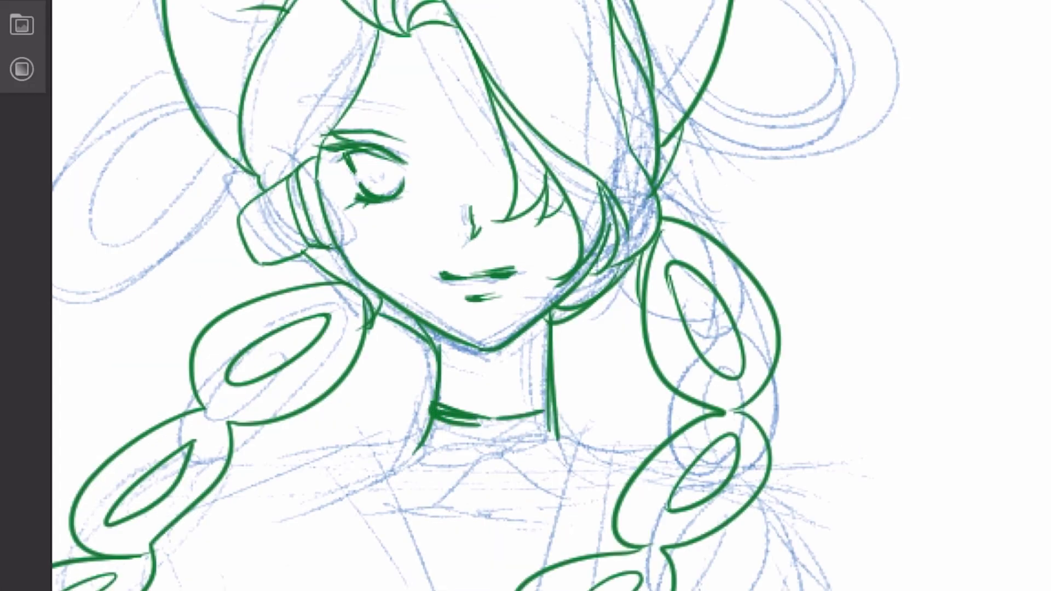
{"action": "mouse_move", "coordinate": [491, 429]}
{"action": "left_mouse_down"}
{"action": "mouse_move", "coordinate": [462, 461]}
{"action": "mouse_move", "coordinate": [512, 465]}
{"action": "left_mouse_up"}
Step: Ink the open jacket's front edges and the top's neckline details between them
{"action": "mouse_move", "coordinate": [432, 434]}
{"action": "left_mouse_down"}
{"action": "mouse_move", "coordinate": [370, 453]}
{"action": "mouse_move", "coordinate": [432, 590]}
{"action": "left_mouse_up"}
{"action": "left_click_drag", "start_coordinate": [590, 437], "coordinate": [548, 590]}
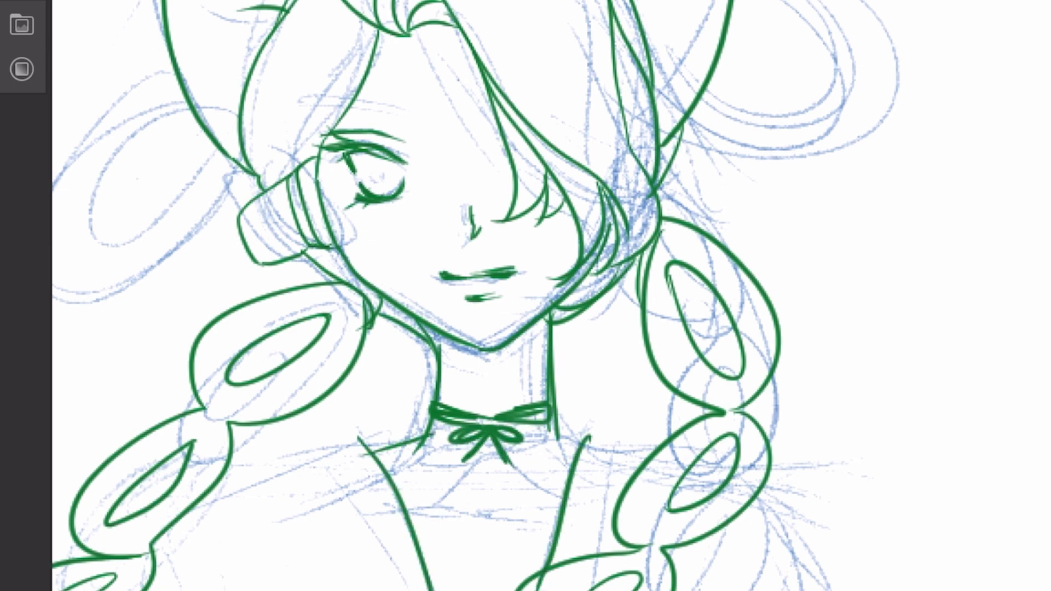
{"action": "key", "text": "ctrl+z"}
{"action": "left_click_drag", "start_coordinate": [582, 433], "coordinate": [539, 564]}
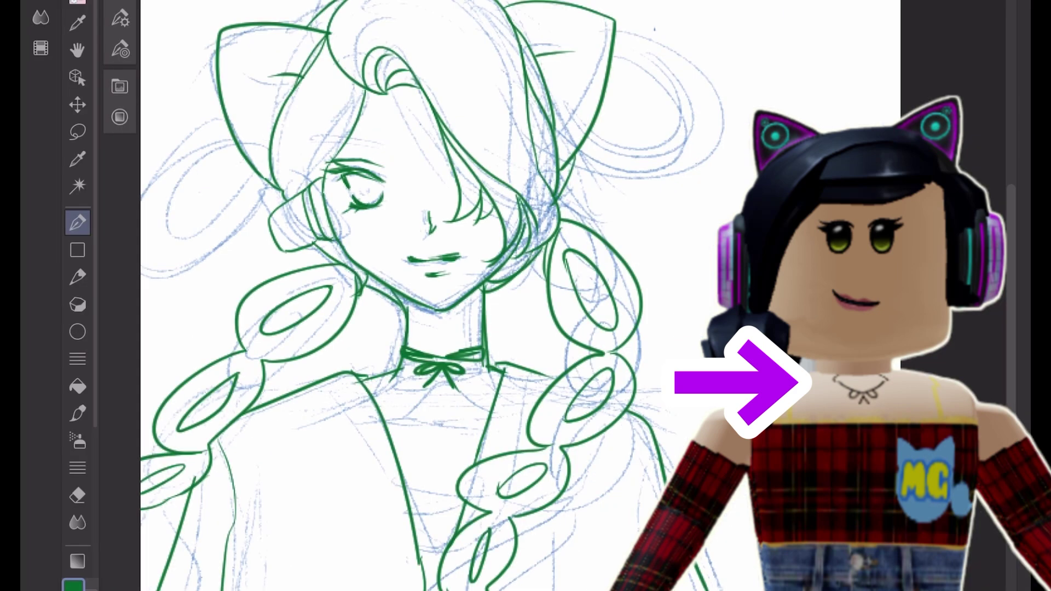
{"action": "left_click_drag", "start_coordinate": [409, 521], "coordinate": [444, 540]}
{"action": "left_click_drag", "start_coordinate": [485, 425], "coordinate": [392, 425]}
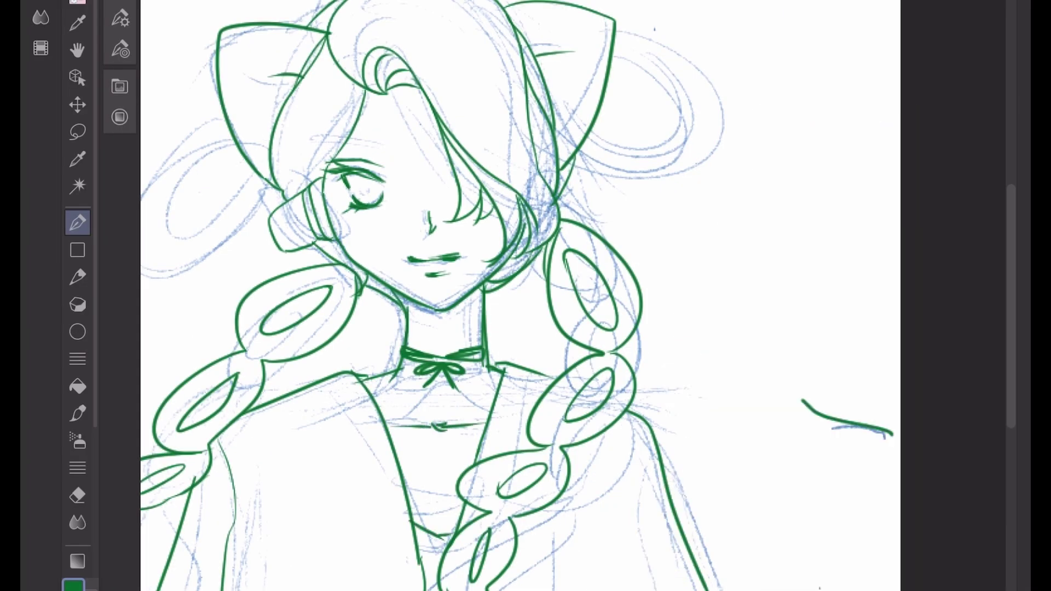
Step: Ink the headphone ear cup on the right side of the head beneath the cat ear
{"action": "key", "text": "ctrl+plus"}
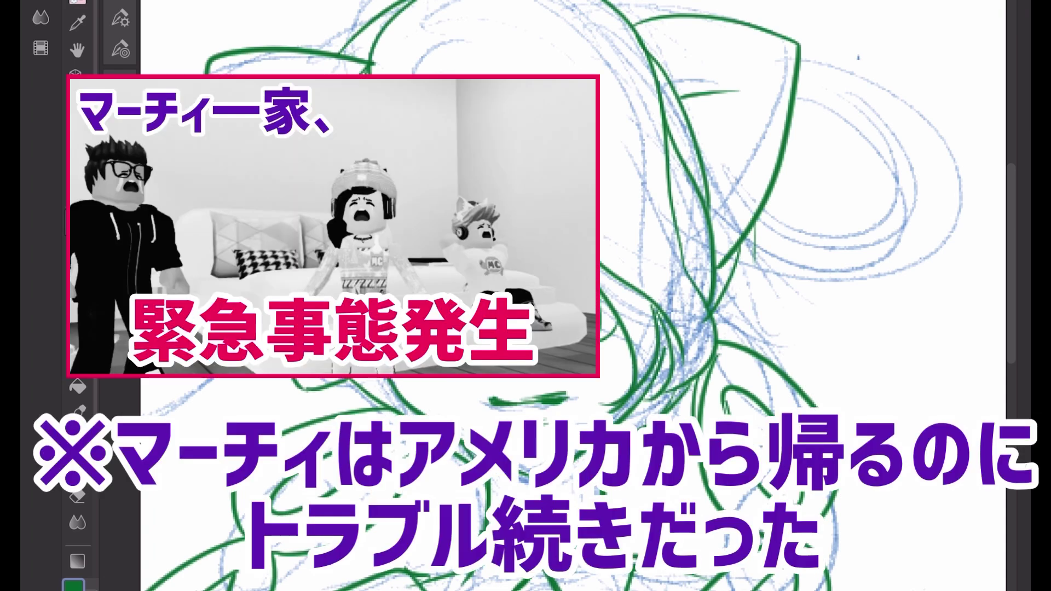
{"action": "mouse_move", "coordinate": [755, 241]}
{"action": "left_mouse_down"}
{"action": "mouse_move", "coordinate": [718, 338]}
{"action": "mouse_move", "coordinate": [726, 331]}
{"action": "left_mouse_up"}
{"action": "left_click_drag", "start_coordinate": [795, 279], "coordinate": [789, 358]}
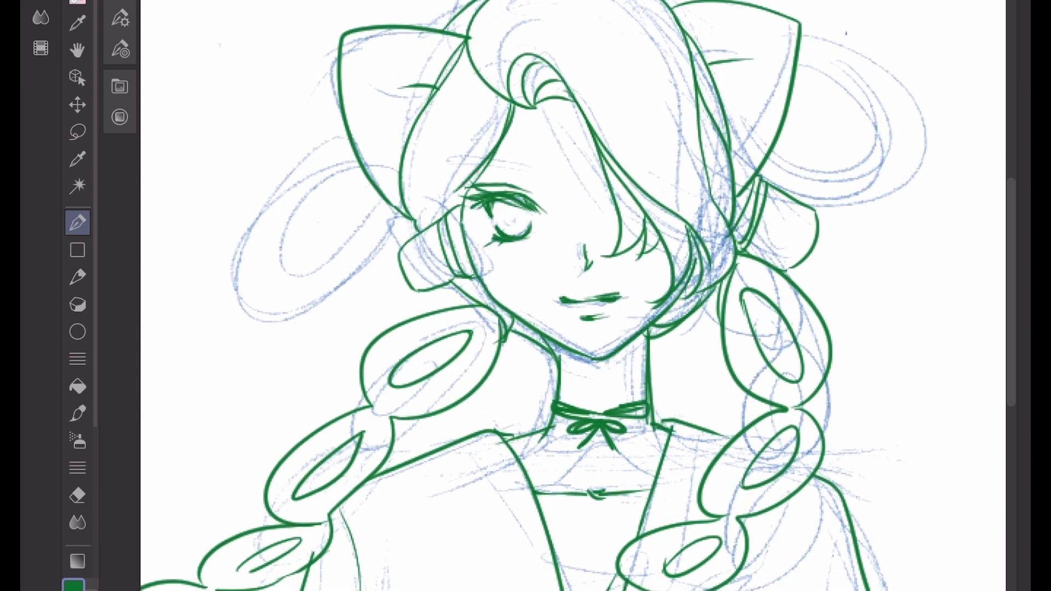
Step: Add hair strands along the left cheek and refine the neck line while checking the drawing with the canvas flipped
{"action": "left_click_drag", "start_coordinate": [466, 192], "coordinate": [487, 277]}
{"action": "left_click_drag", "start_coordinate": [461, 211], "coordinate": [481, 278]}
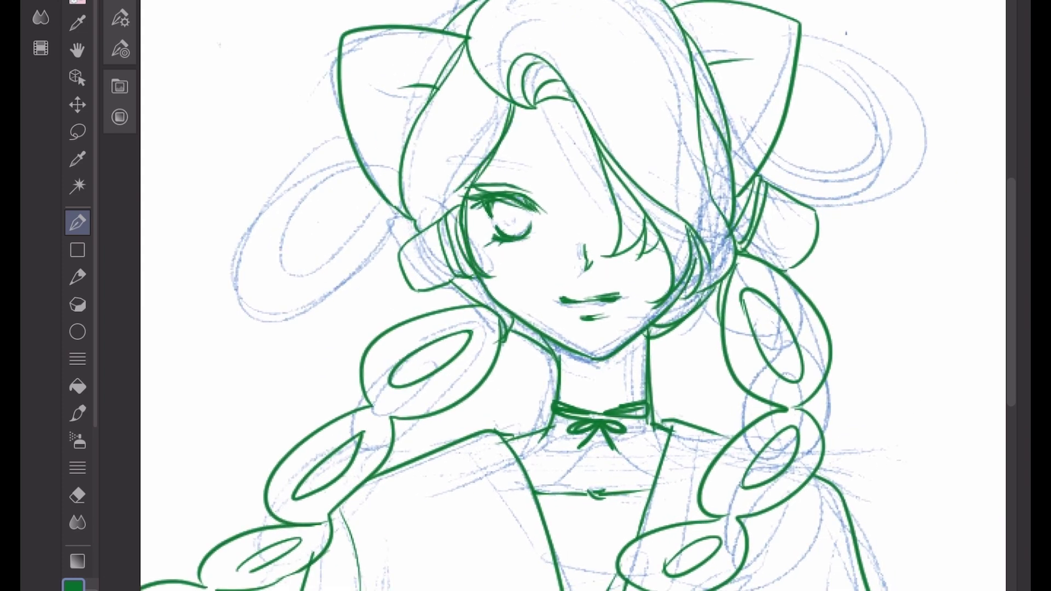
{"action": "left_click_drag", "start_coordinate": [523, 328], "coordinate": [558, 372]}
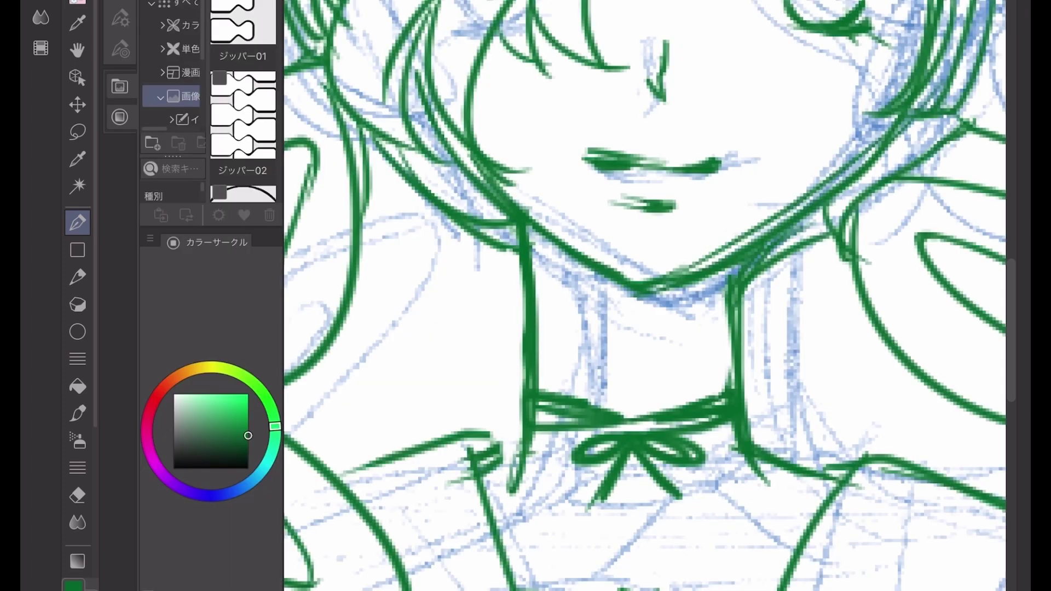
{"action": "scroll", "coordinate": [646, 296], "scroll_direction": "up", "scroll_amount": 3}
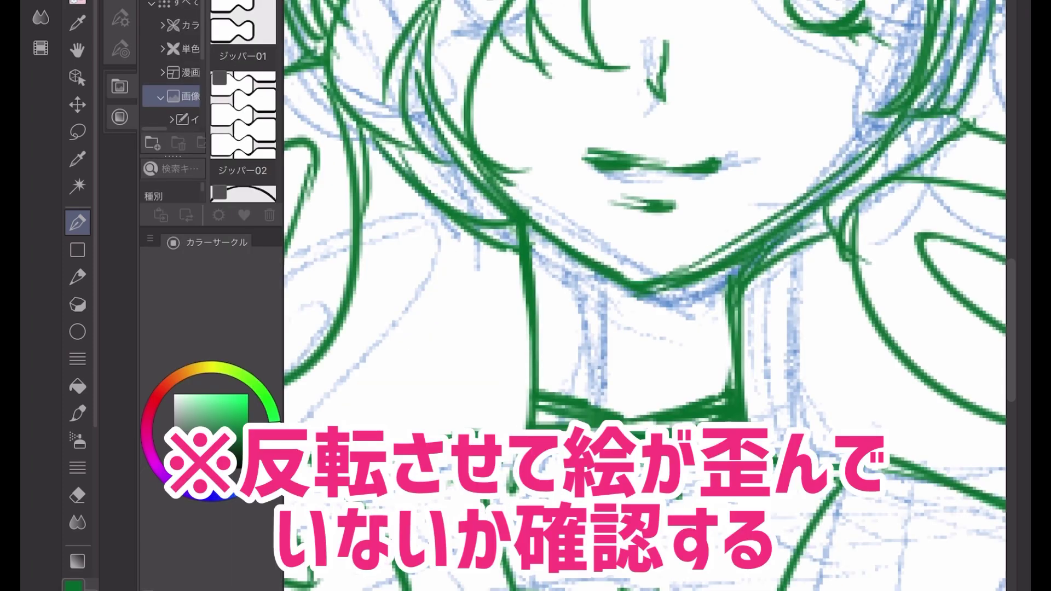
{"action": "scroll", "coordinate": [646, 295], "scroll_direction": "down", "scroll_amount": 3}
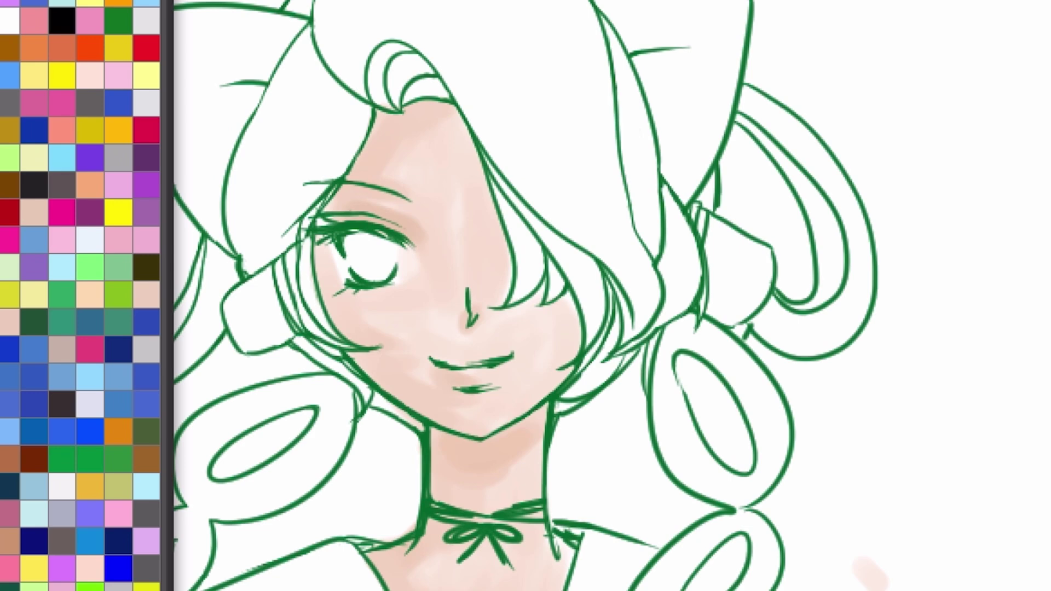
Step: Shade the bridge of the nose with a slightly darker skin tone
{"action": "key", "text": "Tab"}
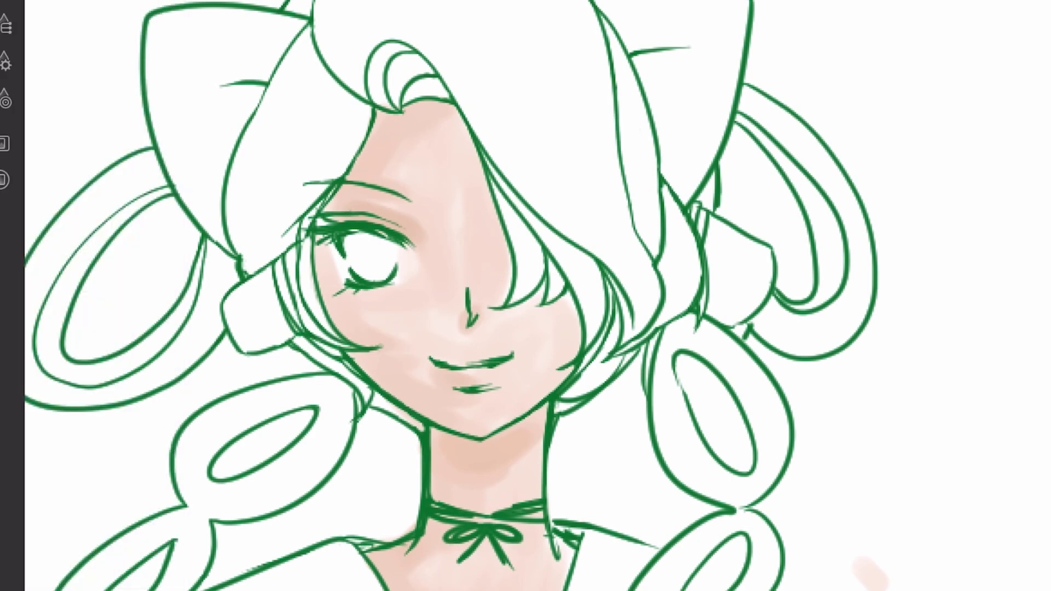
{"action": "scroll", "coordinate": [640, 361], "scroll_direction": "up", "scroll_amount": 3}
{"action": "mouse_move", "coordinate": [493, 230]}
{"action": "left_mouse_down"}
{"action": "mouse_move", "coordinate": [509, 263]}
{"action": "mouse_move", "coordinate": [482, 361]}
{"action": "mouse_move", "coordinate": [400, 466]}
{"action": "left_mouse_up"}
{"action": "left_click_drag", "start_coordinate": [673, 175], "coordinate": [649, 282]}
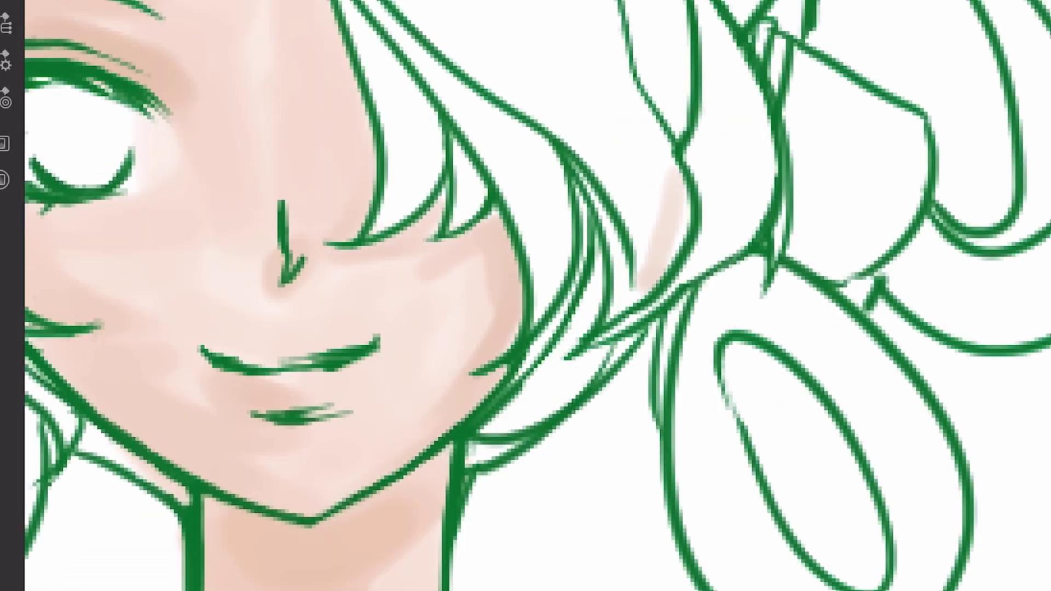
{"action": "key", "text": "ctrl+z"}
{"action": "left_click_drag", "start_coordinate": [274, 177], "coordinate": [276, 247]}
{"action": "left_click_drag", "start_coordinate": [303, 183], "coordinate": [307, 236]}
{"action": "scroll", "coordinate": [492, 416], "scroll_direction": "down", "scroll_amount": 3}
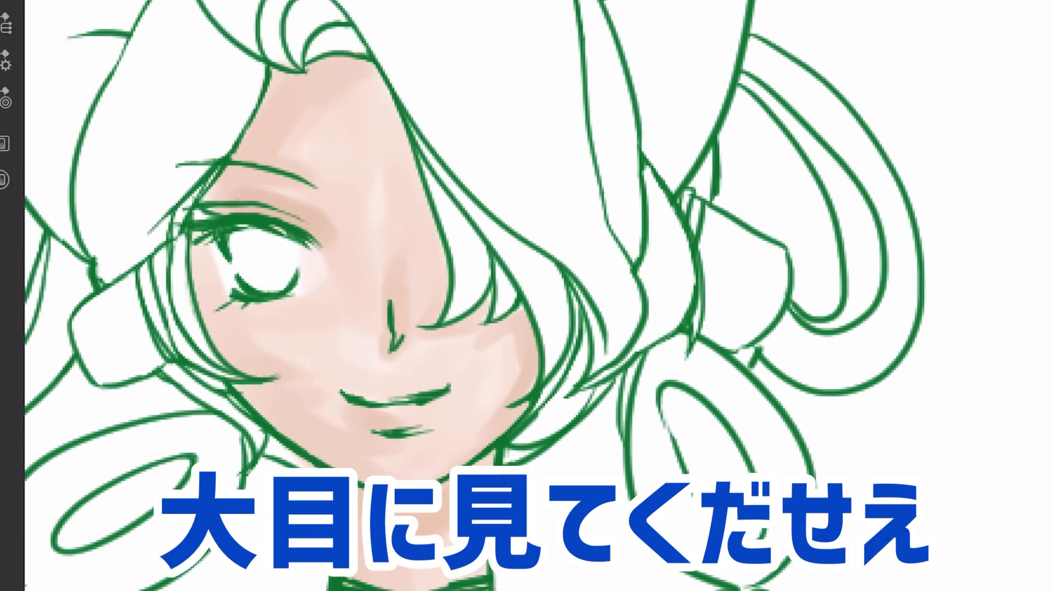
Step: Paint darker skin shadows along the fringe edge, across the forehead and beside the eye
{"action": "left_click_drag", "start_coordinate": [418, 312], "coordinate": [412, 260]}
{"action": "left_click_drag", "start_coordinate": [372, 79], "coordinate": [416, 235]}
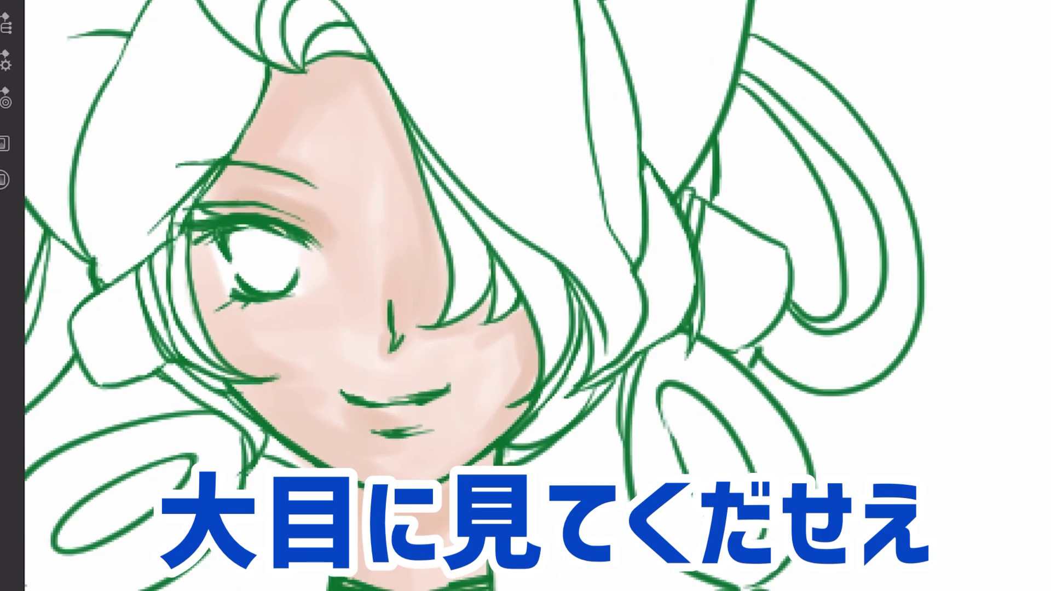
{"action": "left_click_drag", "start_coordinate": [405, 137], "coordinate": [376, 72]}
{"action": "left_click_drag", "start_coordinate": [348, 74], "coordinate": [317, 71]}
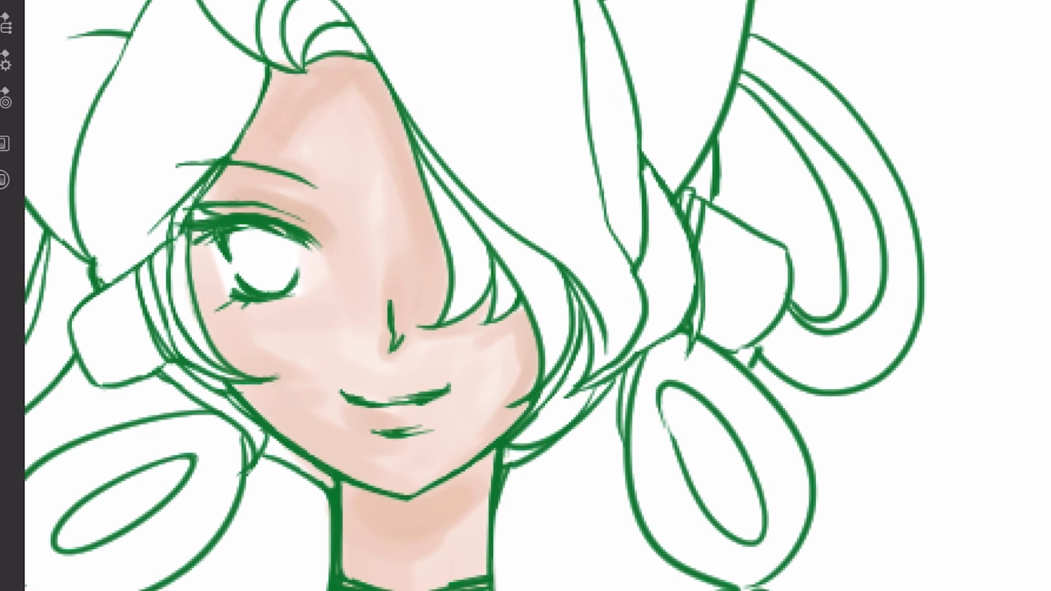
{"action": "left_click_drag", "start_coordinate": [198, 215], "coordinate": [210, 192]}
Step: Paint the hair section left of the forehead light blue
{"action": "scroll", "coordinate": [526, 296], "scroll_direction": "up", "scroll_amount": 1}
{"action": "key", "text": "Tab"}
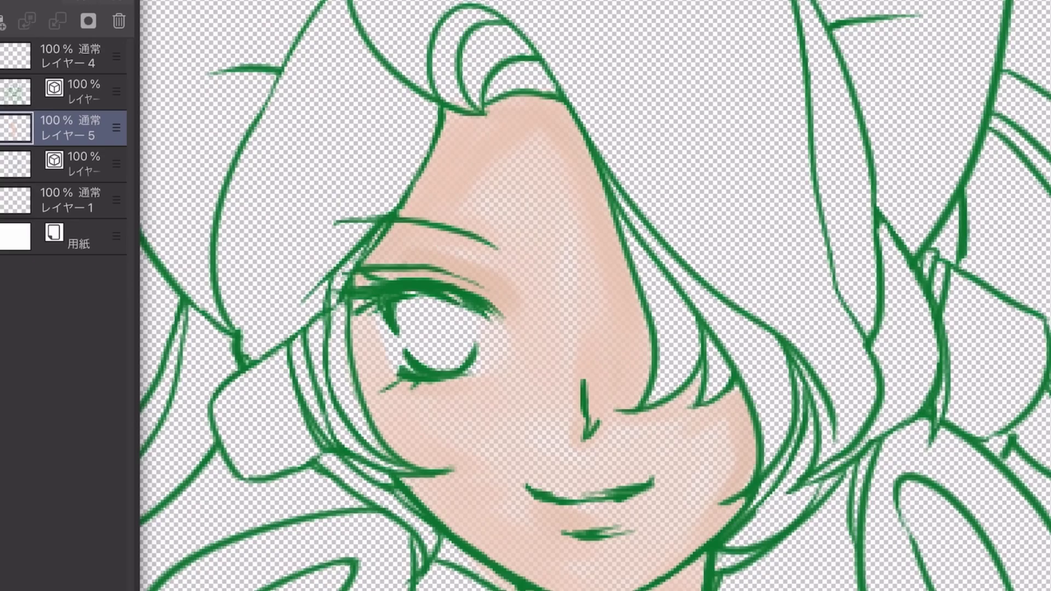
{"action": "key", "text": "Tab"}
{"action": "key", "text": "Tab"}
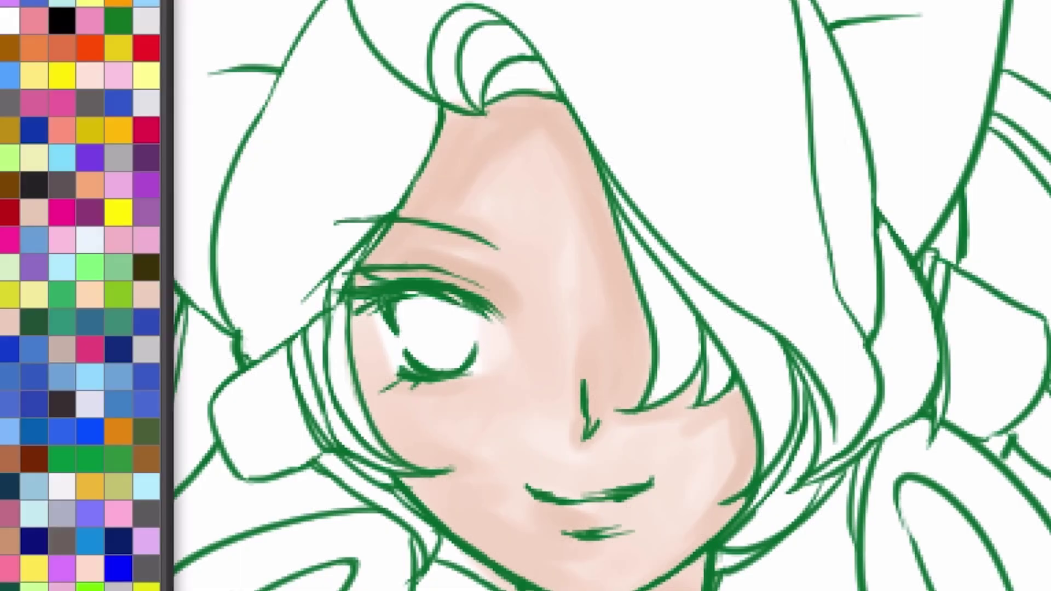
{"action": "key", "text": "Tab"}
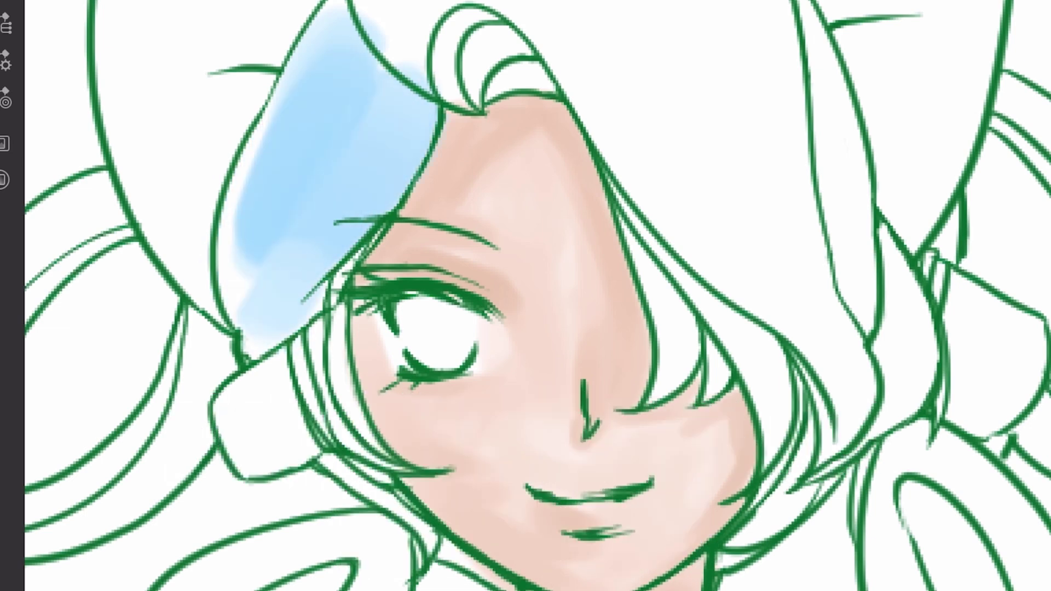
{"action": "key", "text": "Tab"}
{"action": "key", "text": "Tab"}
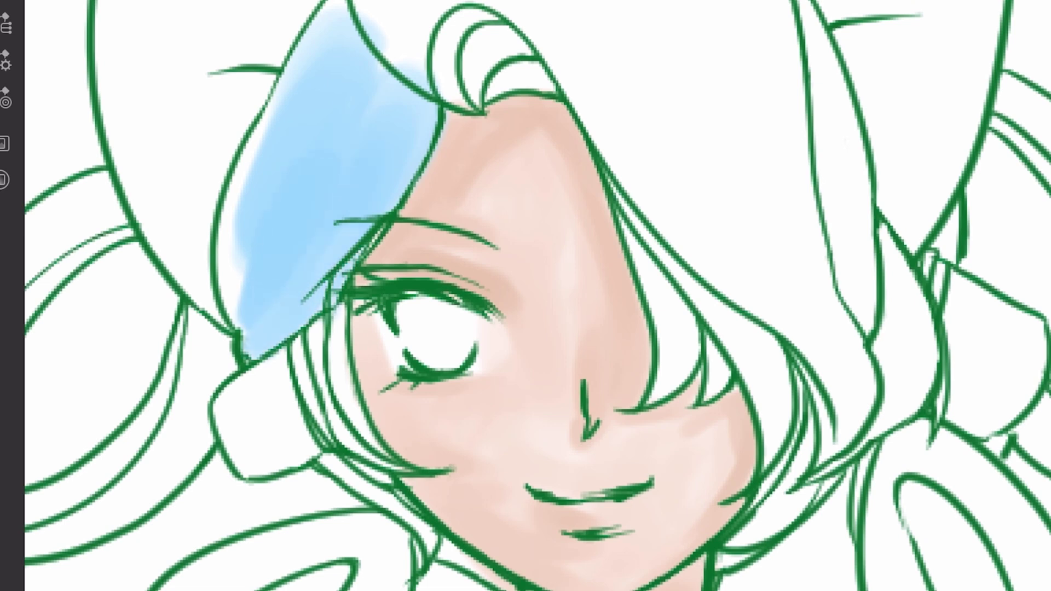
Step: Paint the fringe and side hair light blue and layer darker blue strand shading over them
{"action": "key", "text": "ctrl+0"}
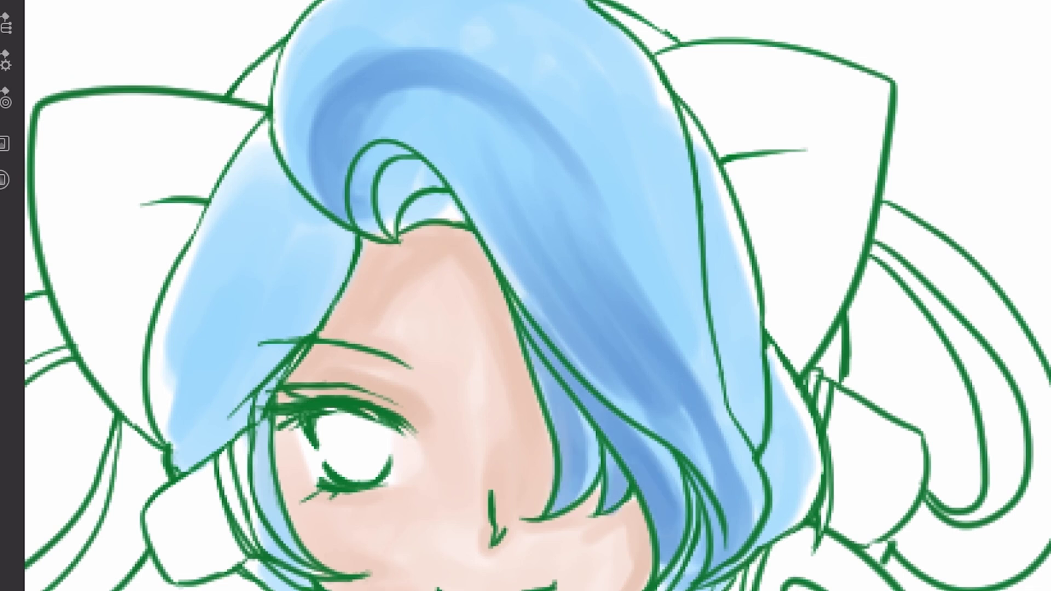
{"action": "left_click", "coordinate": [7, 23]}
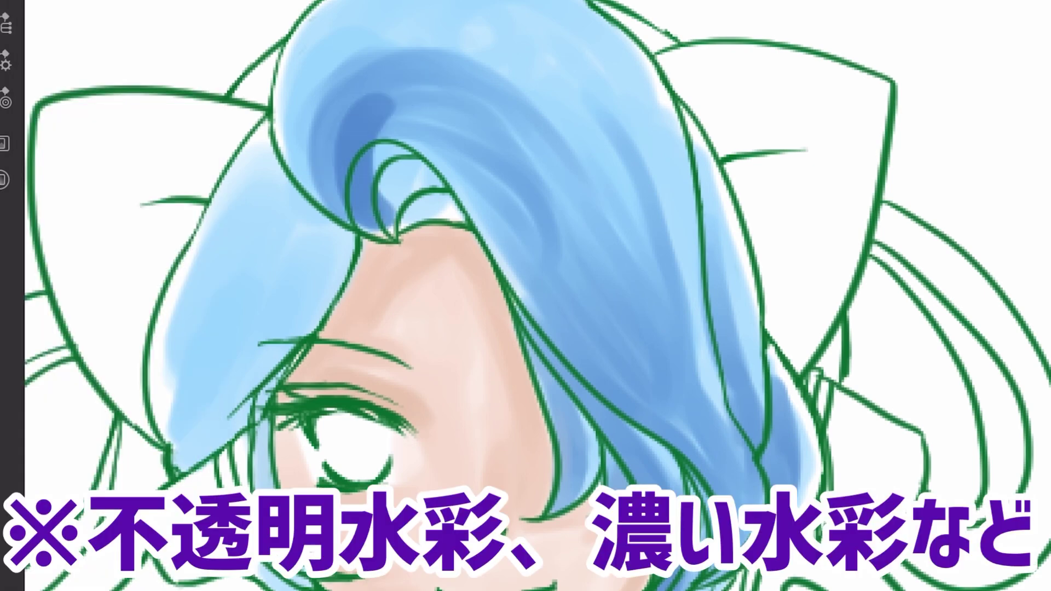
{"action": "left_click", "coordinate": [7, 23]}
{"action": "left_click", "coordinate": [117, 73]}
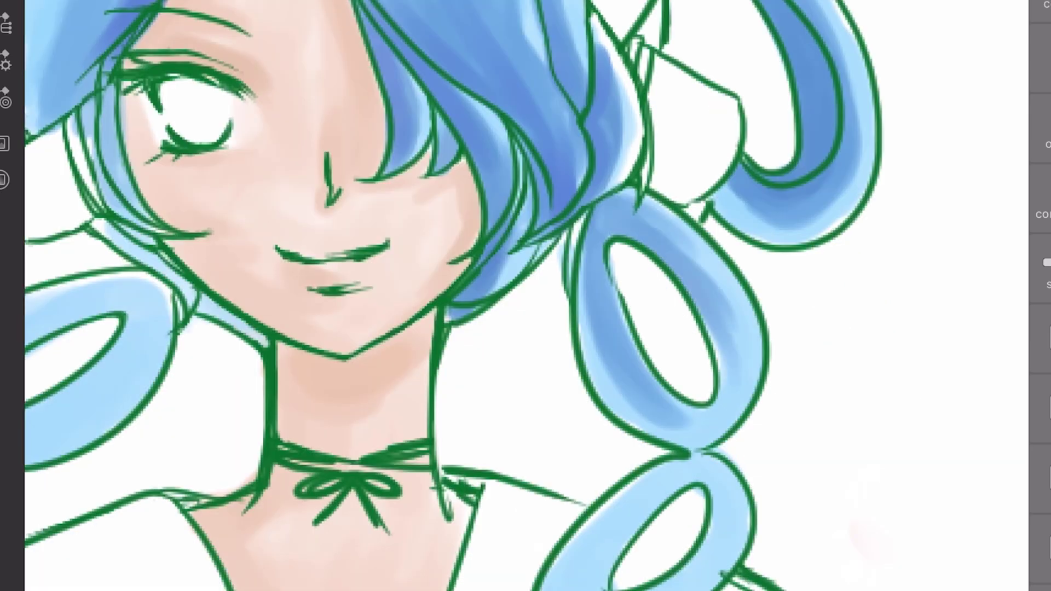
Step: Shade the ring loops of the braid on the right of the figure with darker blue
{"action": "left_click_drag", "start_coordinate": [708, 324], "coordinate": [732, 391]}
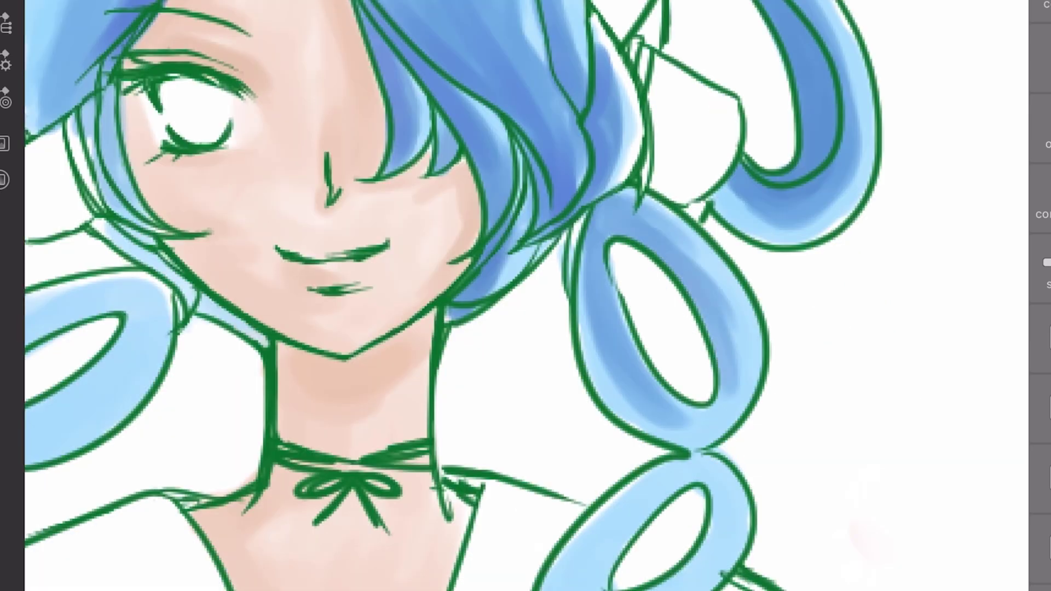
{"action": "mouse_move", "coordinate": [745, 301]}
{"action": "left_mouse_down"}
{"action": "mouse_move", "coordinate": [736, 378]}
{"action": "mouse_move", "coordinate": [687, 419]}
{"action": "mouse_move", "coordinate": [660, 391]}
{"action": "left_mouse_up"}
{"action": "left_click_drag", "start_coordinate": [602, 585], "coordinate": [577, 569]}
{"action": "mouse_move", "coordinate": [717, 405]}
{"action": "left_mouse_down"}
{"action": "mouse_move", "coordinate": [676, 443]}
{"action": "mouse_move", "coordinate": [706, 437]}
{"action": "left_mouse_up"}
{"action": "left_click_drag", "start_coordinate": [646, 410], "coordinate": [692, 446]}
{"action": "left_click_drag", "start_coordinate": [644, 462], "coordinate": [736, 495]}
{"action": "left_click_drag", "start_coordinate": [736, 471], "coordinate": [682, 585]}
{"action": "scroll", "coordinate": [687, 492], "scroll_direction": "up", "scroll_amount": 5}
{"action": "left_click_drag", "start_coordinate": [334, 318], "coordinate": [260, 304]}
{"action": "scroll", "coordinate": [525, 296], "scroll_direction": "down", "scroll_amount": 5}
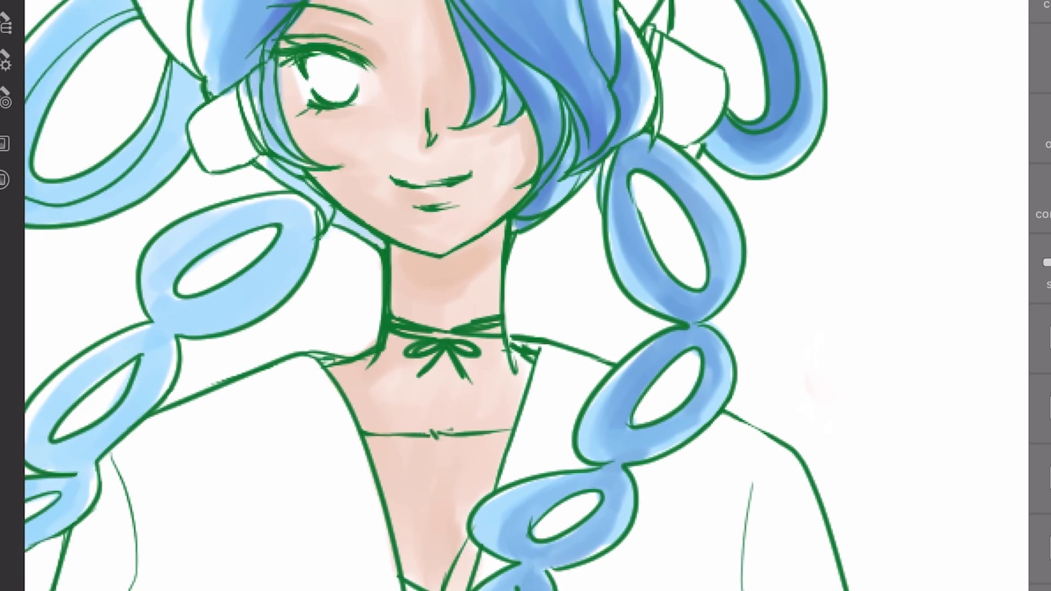
Step: Touch up the neckline and shoulder edges on both sides of the choker
{"action": "scroll", "coordinate": [646, 328], "scroll_direction": "up", "scroll_amount": 8}
{"action": "key", "text": "F6"}
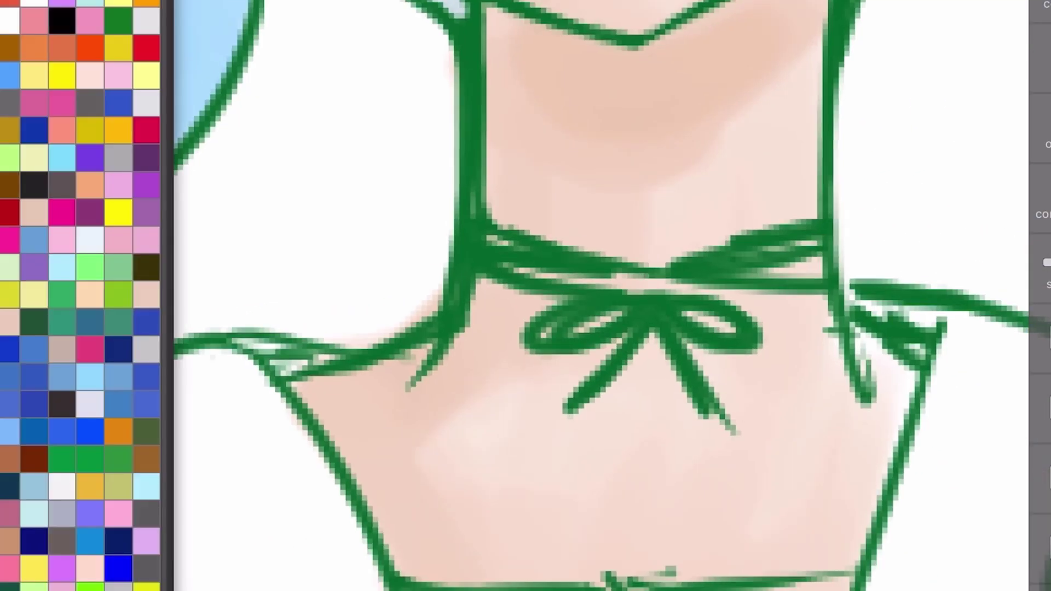
{"action": "key", "text": "F6"}
{"action": "mouse_move", "coordinate": [310, 356]}
{"action": "left_mouse_down"}
{"action": "mouse_move", "coordinate": [276, 362]}
{"action": "mouse_move", "coordinate": [229, 351]}
{"action": "mouse_move", "coordinate": [291, 369]}
{"action": "mouse_move", "coordinate": [333, 353]}
{"action": "left_mouse_up"}
{"action": "mouse_move", "coordinate": [870, 403]}
{"action": "left_mouse_down"}
{"action": "mouse_move", "coordinate": [867, 361]}
{"action": "mouse_move", "coordinate": [917, 323]}
{"action": "mouse_move", "coordinate": [928, 344]}
{"action": "mouse_move", "coordinate": [898, 306]}
{"action": "mouse_move", "coordinate": [945, 323]}
{"action": "left_mouse_up"}
{"action": "key", "text": "F11"}
{"action": "key", "text": "F6"}
{"action": "key", "text": "F6"}
{"action": "left_click_drag", "start_coordinate": [870, 280], "coordinate": [833, 298]}
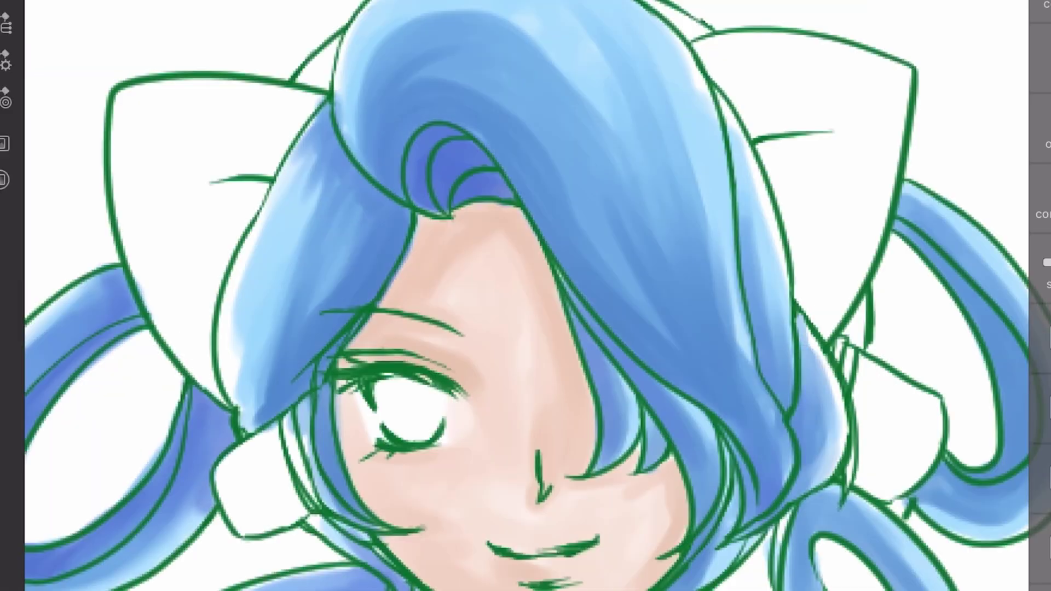
Step: Add darker blue strand shading across the top of the swept fringe
{"action": "scroll", "coordinate": [526, 295], "scroll_direction": "down", "scroll_amount": 5}
{"action": "scroll", "coordinate": [525, 296], "scroll_direction": "up", "scroll_amount": 5}
{"action": "scroll", "coordinate": [526, 295], "scroll_direction": "up", "scroll_amount": 1}
{"action": "mouse_move", "coordinate": [463, 107]}
{"action": "left_mouse_down"}
{"action": "mouse_move", "coordinate": [575, 91]}
{"action": "mouse_move", "coordinate": [630, 159]}
{"action": "left_mouse_up"}
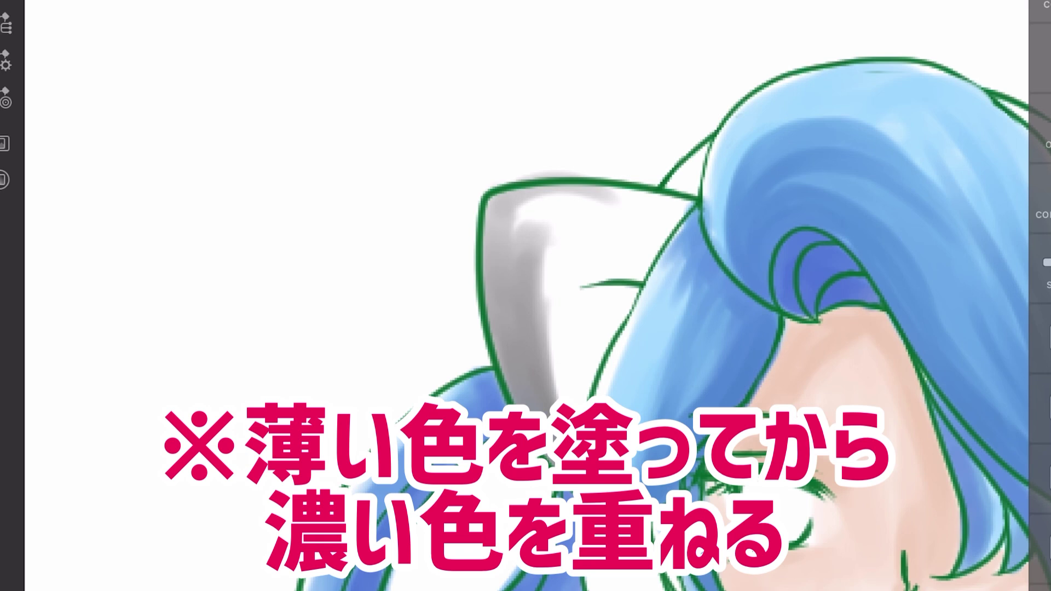
Step: Paint the outer part of the left cat ear in gray, layering darker gray along its edges and leaving the inner ear white
{"action": "mouse_move", "coordinate": [506, 199]}
{"action": "left_mouse_down"}
{"action": "mouse_move", "coordinate": [681, 197]}
{"action": "mouse_move", "coordinate": [657, 216]}
{"action": "left_mouse_up"}
{"action": "mouse_move", "coordinate": [509, 197]}
{"action": "left_mouse_down"}
{"action": "mouse_move", "coordinate": [548, 277]}
{"action": "mouse_move", "coordinate": [520, 263]}
{"action": "left_mouse_up"}
{"action": "mouse_move", "coordinate": [482, 192]}
{"action": "left_mouse_down"}
{"action": "mouse_move", "coordinate": [476, 249]}
{"action": "mouse_move", "coordinate": [496, 315]}
{"action": "left_mouse_up"}
{"action": "left_click_drag", "start_coordinate": [509, 197], "coordinate": [526, 394]}
{"action": "left_click_drag", "start_coordinate": [490, 274], "coordinate": [511, 400]}
{"action": "left_click_drag", "start_coordinate": [520, 328], "coordinate": [586, 493]}
{"action": "mouse_move", "coordinate": [492, 189]}
{"action": "left_mouse_down"}
{"action": "mouse_move", "coordinate": [666, 205]}
{"action": "mouse_move", "coordinate": [687, 214]}
{"action": "mouse_move", "coordinate": [671, 236]}
{"action": "left_mouse_up"}
{"action": "mouse_move", "coordinate": [531, 219]}
{"action": "left_mouse_down"}
{"action": "mouse_move", "coordinate": [662, 232]}
{"action": "mouse_move", "coordinate": [525, 230]}
{"action": "left_mouse_up"}
{"action": "left_click_drag", "start_coordinate": [580, 194], "coordinate": [518, 276]}
{"action": "left_click_drag", "start_coordinate": [506, 202], "coordinate": [547, 260]}
{"action": "left_click_drag", "start_coordinate": [482, 238], "coordinate": [477, 331]}
{"action": "left_click_drag", "start_coordinate": [534, 255], "coordinate": [581, 455]}
{"action": "mouse_move", "coordinate": [539, 236]}
{"action": "left_mouse_down"}
{"action": "mouse_move", "coordinate": [580, 470]}
{"action": "mouse_move", "coordinate": [592, 247]}
{"action": "mouse_move", "coordinate": [679, 241]}
{"action": "left_mouse_up"}
{"action": "left_click_drag", "start_coordinate": [674, 205], "coordinate": [629, 252]}
{"action": "left_click_drag", "start_coordinate": [518, 189], "coordinate": [670, 216]}
{"action": "left_click_drag", "start_coordinate": [487, 197], "coordinate": [493, 312]}
{"action": "left_click_drag", "start_coordinate": [485, 236], "coordinate": [487, 364]}
{"action": "left_click_drag", "start_coordinate": [496, 301], "coordinate": [555, 471]}
{"action": "left_click_drag", "start_coordinate": [523, 282], "coordinate": [574, 463]}
{"action": "left_click_drag", "start_coordinate": [534, 317], "coordinate": [580, 465]}
{"action": "left_click_drag", "start_coordinate": [537, 290], "coordinate": [551, 361]}
{"action": "left_click_drag", "start_coordinate": [637, 268], "coordinate": [542, 296]}
{"action": "mouse_move", "coordinate": [634, 266]}
{"action": "left_mouse_down"}
{"action": "mouse_move", "coordinate": [542, 287]}
{"action": "mouse_move", "coordinate": [598, 280]}
{"action": "left_mouse_up"}
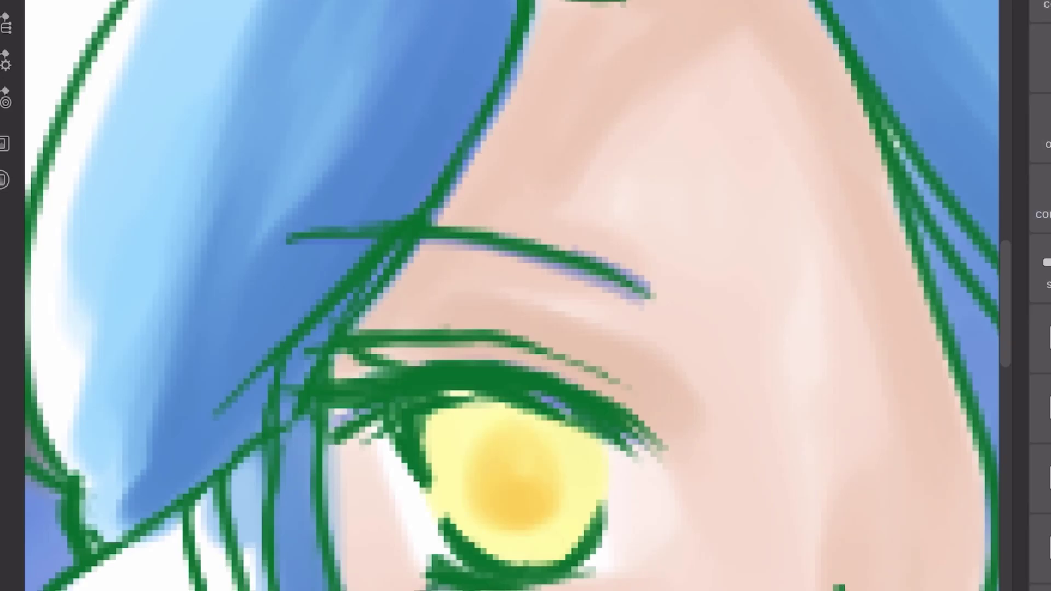
Step: Paint a large orange circle over the yellow iris, leaving a yellow rim
{"action": "mouse_move", "coordinate": [492, 432]}
{"action": "left_mouse_down"}
{"action": "mouse_move", "coordinate": [553, 526]}
{"action": "mouse_move", "coordinate": [498, 498]}
{"action": "left_mouse_up"}
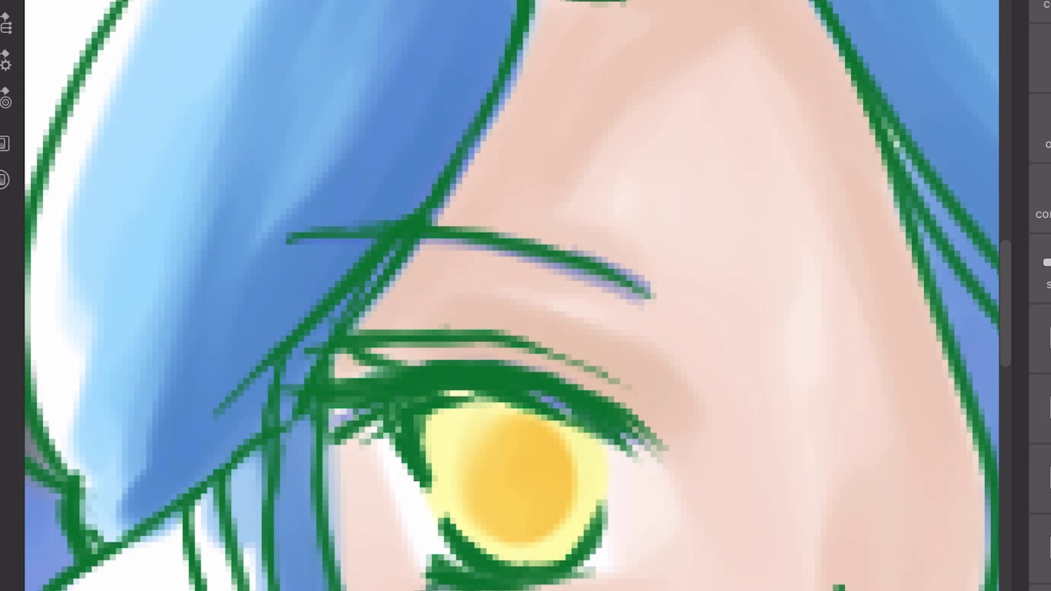
{"action": "left_click_drag", "start_coordinate": [509, 416], "coordinate": [493, 531]}
{"action": "left_click_drag", "start_coordinate": [564, 427], "coordinate": [542, 531]}
{"action": "mouse_move", "coordinate": [569, 424]}
{"action": "left_mouse_down"}
{"action": "mouse_move", "coordinate": [564, 531]}
{"action": "mouse_move", "coordinate": [572, 509]}
{"action": "left_mouse_up"}
{"action": "left_click_drag", "start_coordinate": [477, 443], "coordinate": [482, 499]}
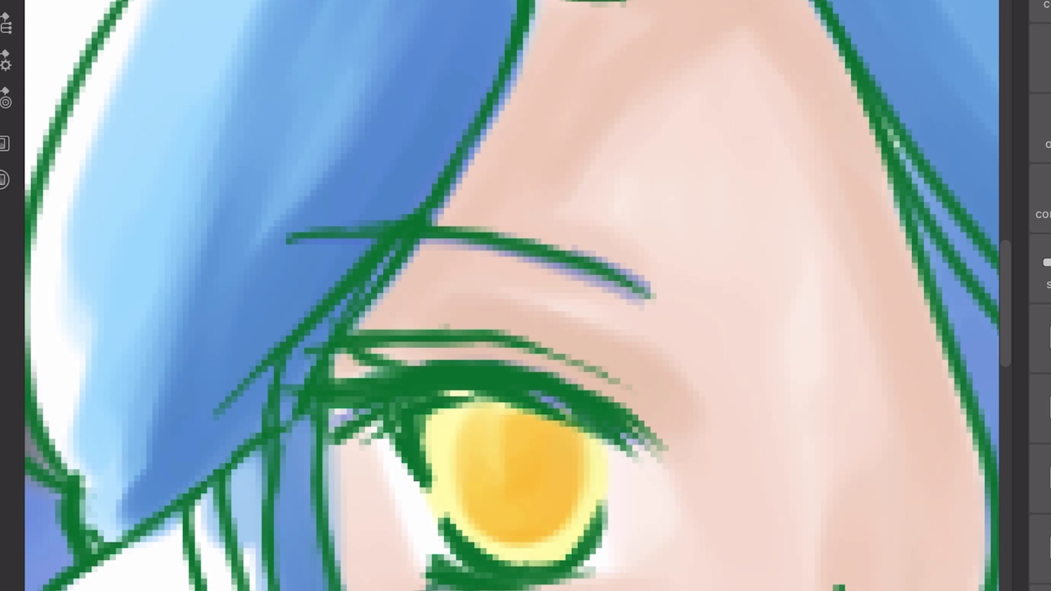
Step: Try a round brown pupil in the center of the orange iris
{"action": "left_click", "coordinate": [62, 48]}
{"action": "left_click_drag", "start_coordinate": [487, 465], "coordinate": [537, 509]}
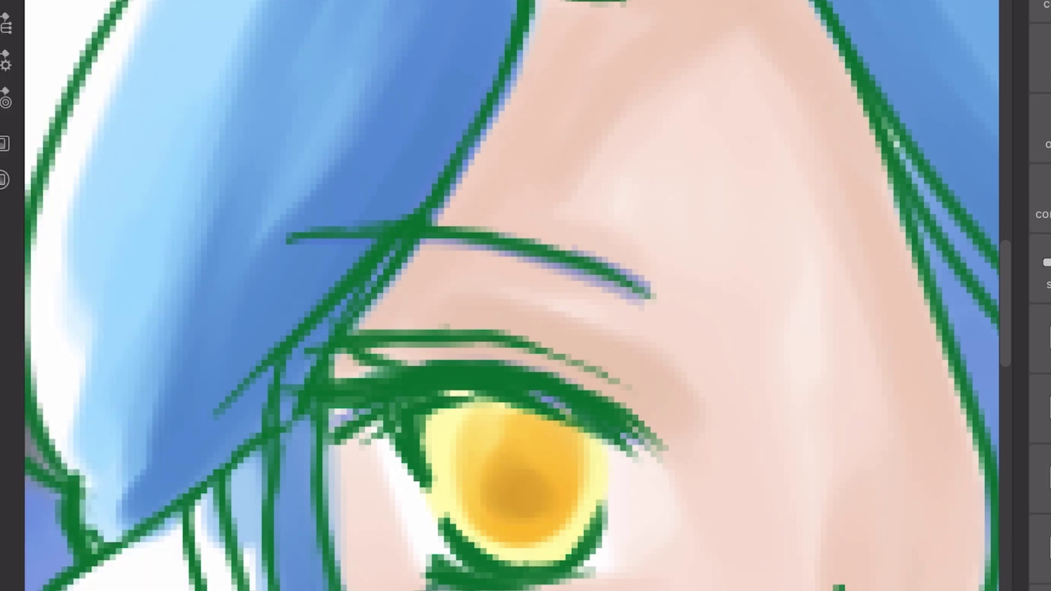
{"action": "left_click_drag", "start_coordinate": [559, 443], "coordinate": [498, 520]}
{"action": "left_click_drag", "start_coordinate": [526, 463], "coordinate": [492, 526]}
{"action": "left_click_drag", "start_coordinate": [559, 476], "coordinate": [559, 509]}
{"action": "left_click_drag", "start_coordinate": [495, 445], "coordinate": [484, 488]}
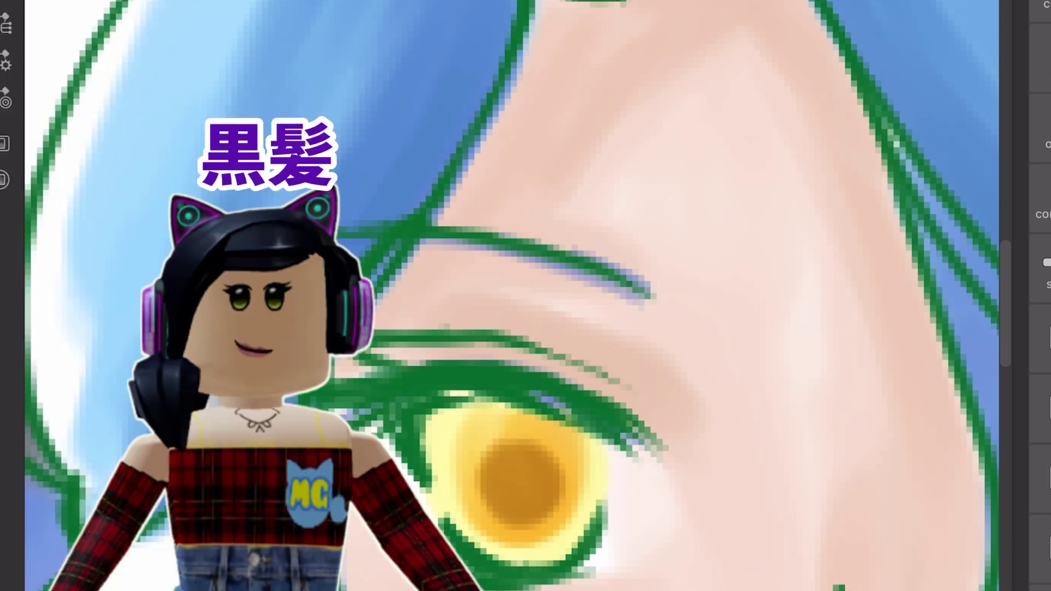
{"action": "scroll", "coordinate": [512, 295], "scroll_direction": "down", "scroll_amount": 5}
{"action": "scroll", "coordinate": [512, 295], "scroll_direction": "up", "scroll_amount": 6}
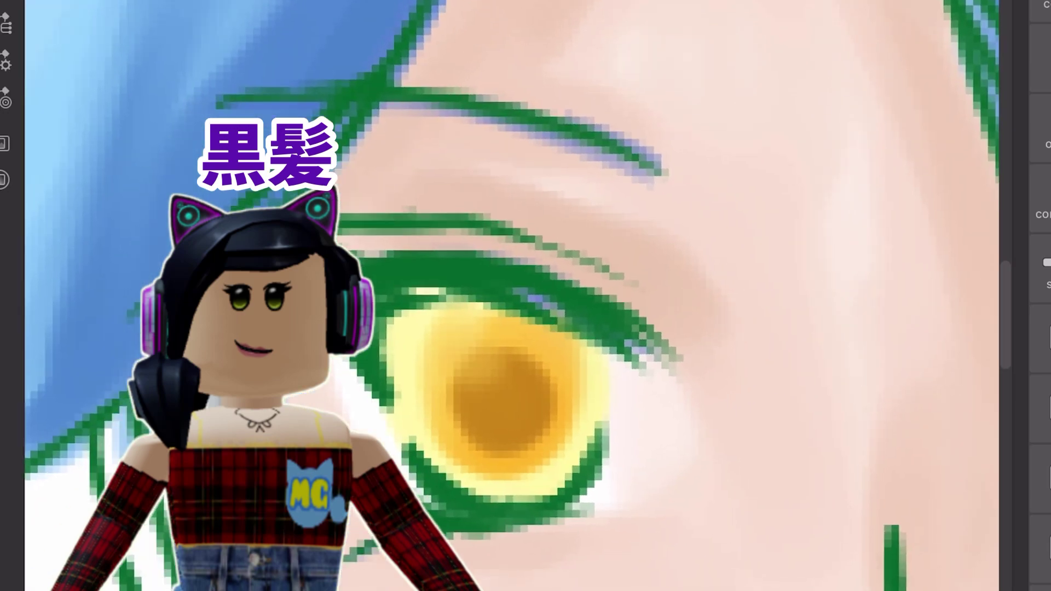
Step: Fill the inner part of the left cat ear with pink
{"action": "scroll", "coordinate": [512, 296], "scroll_direction": "down", "scroll_amount": 3}
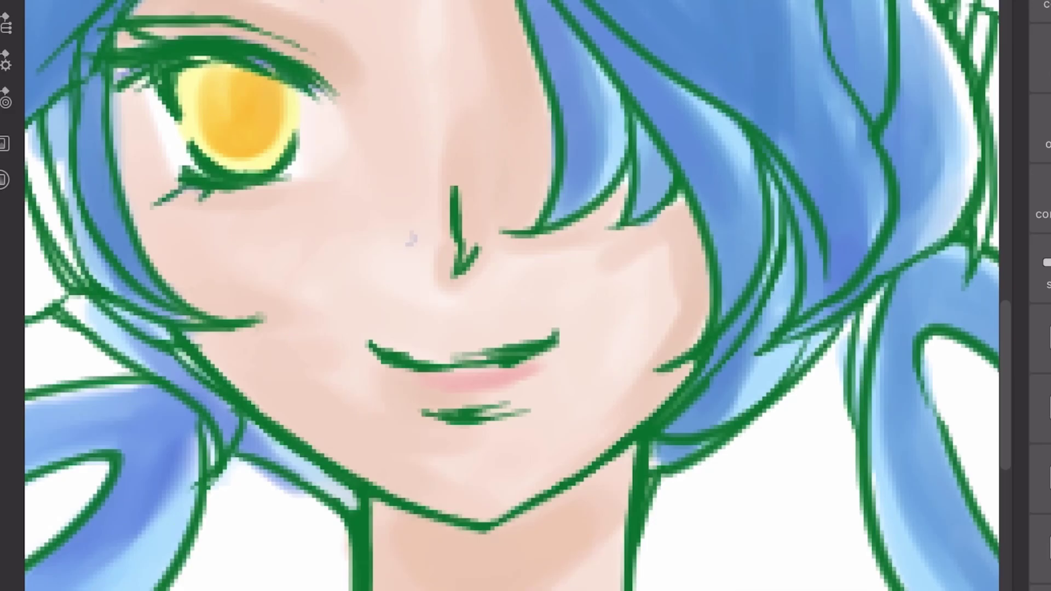
{"action": "scroll", "coordinate": [512, 295], "scroll_direction": "down", "scroll_amount": 3}
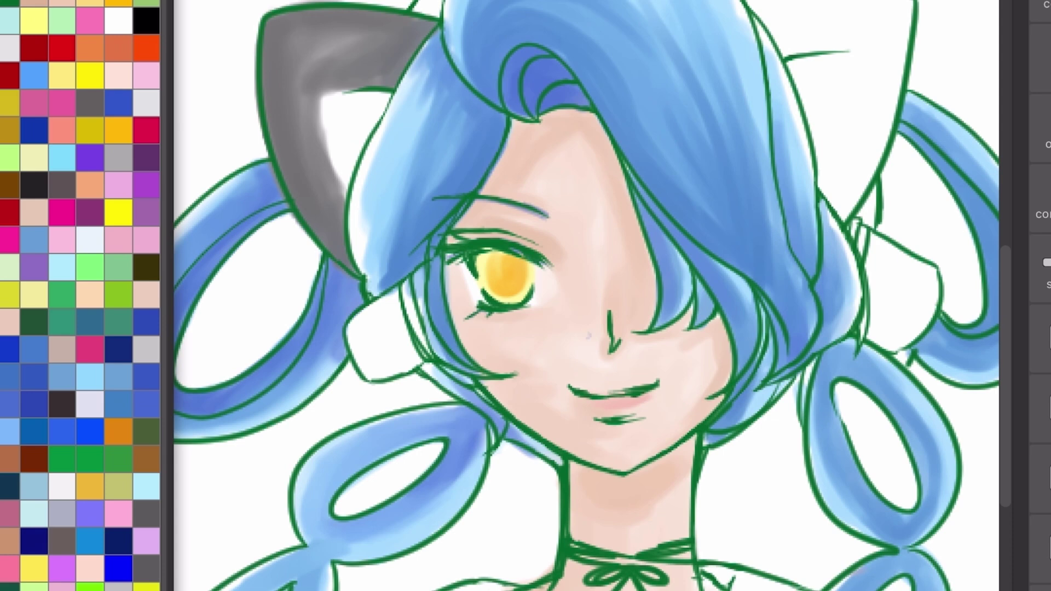
{"action": "scroll", "coordinate": [512, 295], "scroll_direction": "up", "scroll_amount": 3}
{"action": "left_click_drag", "start_coordinate": [211, 158], "coordinate": [221, 252]}
{"action": "left_click", "coordinate": [5, 99]}
{"action": "left_click", "coordinate": [230, 19]}
{"action": "mouse_move", "coordinate": [201, 164]}
{"action": "left_mouse_down"}
{"action": "mouse_move", "coordinate": [201, 224]}
{"action": "mouse_move", "coordinate": [241, 271]}
{"action": "left_mouse_up"}
{"action": "mouse_move", "coordinate": [257, 145]}
{"action": "left_mouse_down"}
{"action": "mouse_move", "coordinate": [274, 263]}
{"action": "mouse_move", "coordinate": [229, 309]}
{"action": "left_mouse_up"}
{"action": "mouse_move", "coordinate": [211, 145]}
{"action": "left_mouse_down"}
{"action": "mouse_move", "coordinate": [216, 285]}
{"action": "mouse_move", "coordinate": [290, 131]}
{"action": "mouse_move", "coordinate": [195, 236]}
{"action": "left_mouse_up"}
{"action": "left_click_drag", "start_coordinate": [295, 137], "coordinate": [246, 225]}
{"action": "left_click_drag", "start_coordinate": [309, 137], "coordinate": [235, 274]}
{"action": "left_click_drag", "start_coordinate": [230, 186], "coordinate": [227, 236]}
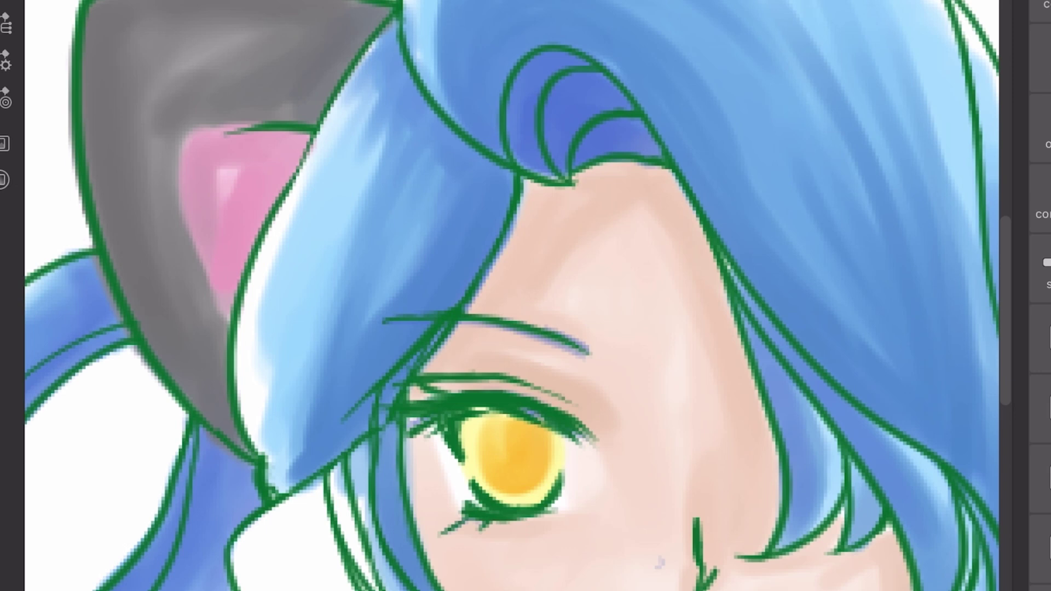
{"action": "left_click_drag", "start_coordinate": [229, 167], "coordinate": [222, 202]}
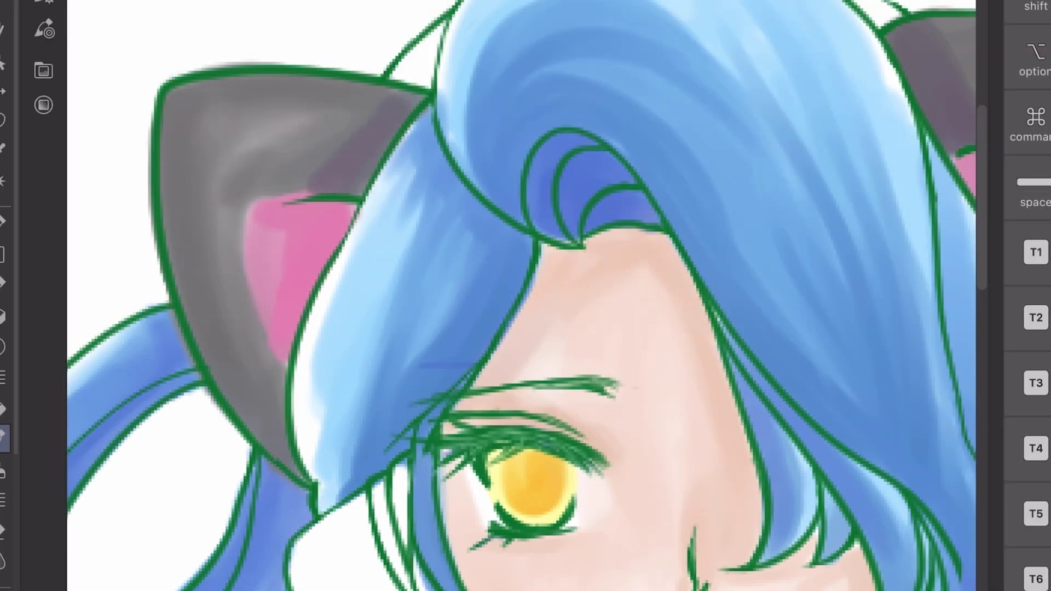
Step: Shade the left cat ear with a dark purple tint beside the hair and blend pink above the inner ear
{"action": "left_click_drag", "start_coordinate": [406, 90], "coordinate": [333, 148]}
{"action": "mouse_move", "coordinate": [298, 96]}
{"action": "left_mouse_down"}
{"action": "mouse_move", "coordinate": [381, 107]}
{"action": "mouse_move", "coordinate": [316, 161]}
{"action": "left_mouse_up"}
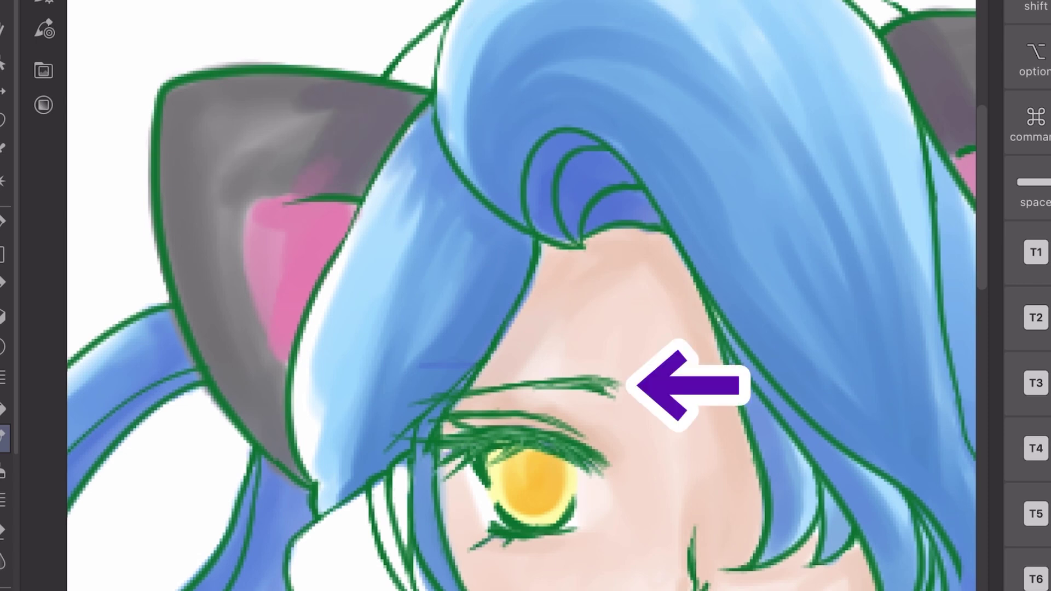
{"action": "mouse_move", "coordinate": [275, 414]}
{"action": "left_mouse_down"}
{"action": "mouse_move", "coordinate": [279, 362]}
{"action": "mouse_move", "coordinate": [265, 350]}
{"action": "left_mouse_up"}
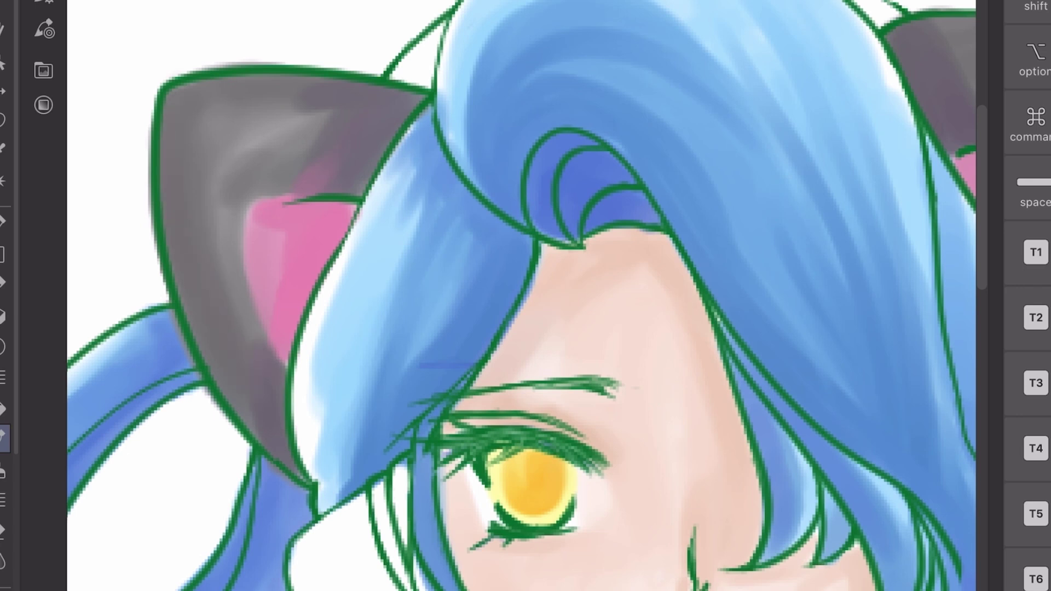
{"action": "left_click_drag", "start_coordinate": [276, 159], "coordinate": [307, 144]}
{"action": "mouse_move", "coordinate": [293, 194]}
{"action": "left_mouse_down"}
{"action": "mouse_move", "coordinate": [249, 208]}
{"action": "mouse_move", "coordinate": [296, 199]}
{"action": "left_mouse_up"}
Step: Paint both headphone ear cups with a pale orange base color
{"action": "scroll", "coordinate": [526, 295], "scroll_direction": "down", "scroll_amount": 5}
{"action": "mouse_move", "coordinate": [164, 337]}
{"action": "left_mouse_down"}
{"action": "mouse_move", "coordinate": [159, 416]}
{"action": "mouse_move", "coordinate": [186, 430]}
{"action": "left_mouse_up"}
{"action": "mouse_move", "coordinate": [200, 312]}
{"action": "left_mouse_down"}
{"action": "mouse_move", "coordinate": [216, 432]}
{"action": "mouse_move", "coordinate": [217, 397]}
{"action": "left_mouse_up"}
{"action": "left_click_drag", "start_coordinate": [227, 356], "coordinate": [221, 416]}
{"action": "mouse_move", "coordinate": [164, 328]}
{"action": "left_mouse_down"}
{"action": "mouse_move", "coordinate": [191, 307]}
{"action": "mouse_move", "coordinate": [189, 375]}
{"action": "left_mouse_up"}
{"action": "left_click_drag", "start_coordinate": [859, 298], "coordinate": [854, 347]}
{"action": "left_click_drag", "start_coordinate": [857, 274], "coordinate": [851, 362]}
{"action": "mouse_move", "coordinate": [846, 279]}
{"action": "left_mouse_down"}
{"action": "mouse_move", "coordinate": [849, 367]}
{"action": "mouse_move", "coordinate": [904, 312]}
{"action": "mouse_move", "coordinate": [876, 372]}
{"action": "mouse_move", "coordinate": [854, 263]}
{"action": "mouse_move", "coordinate": [876, 320]}
{"action": "left_mouse_up"}
{"action": "left_click_drag", "start_coordinate": [882, 268], "coordinate": [906, 318]}
{"action": "mouse_move", "coordinate": [925, 280]}
{"action": "left_mouse_down"}
{"action": "mouse_move", "coordinate": [909, 362]}
{"action": "mouse_move", "coordinate": [882, 373]}
{"action": "left_mouse_up"}
{"action": "left_click_drag", "start_coordinate": [865, 298], "coordinate": [854, 370]}
{"action": "left_click_drag", "start_coordinate": [843, 257], "coordinate": [897, 269]}
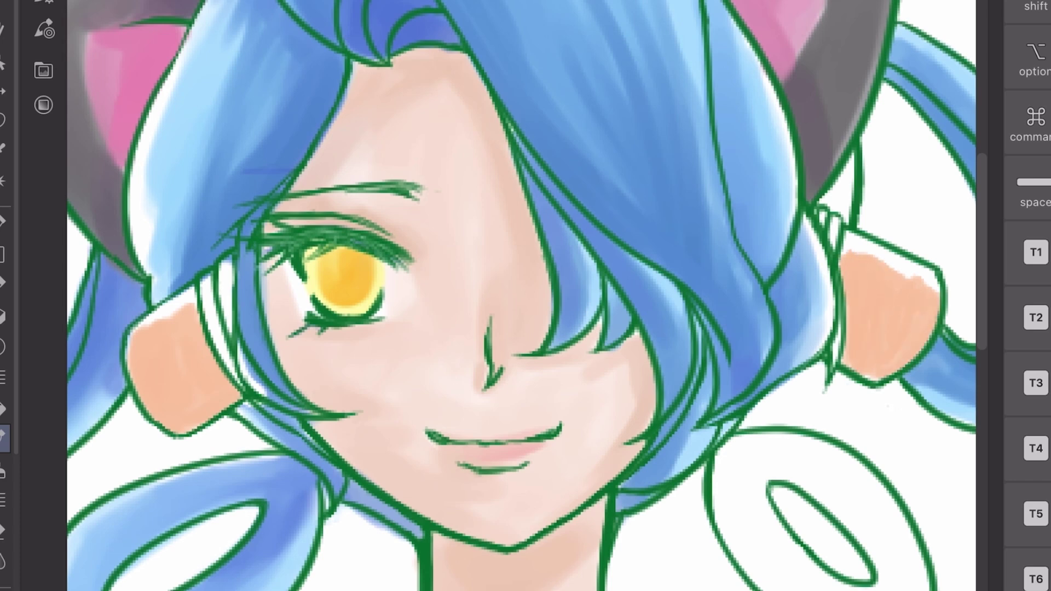
Step: Shade the headphone ear cups with darker orange and color the bands beside them green
{"action": "scroll", "coordinate": [525, 295], "scroll_direction": "up", "scroll_amount": 3}
{"action": "left_click_drag", "start_coordinate": [186, 197], "coordinate": [181, 312]}
{"action": "left_click_drag", "start_coordinate": [159, 219], "coordinate": [153, 299]}
{"action": "left_click_drag", "start_coordinate": [197, 200], "coordinate": [195, 348]}
{"action": "left_click_drag", "start_coordinate": [208, 377], "coordinate": [222, 441]}
{"action": "scroll", "coordinate": [525, 296], "scroll_direction": "down", "scroll_amount": 5}
{"action": "scroll", "coordinate": [525, 295], "scroll_direction": "up", "scroll_amount": 3}
{"action": "scroll", "coordinate": [525, 295], "scroll_direction": "up", "scroll_amount": 3}
{"action": "left_click_drag", "start_coordinate": [542, 222], "coordinate": [559, 277]}
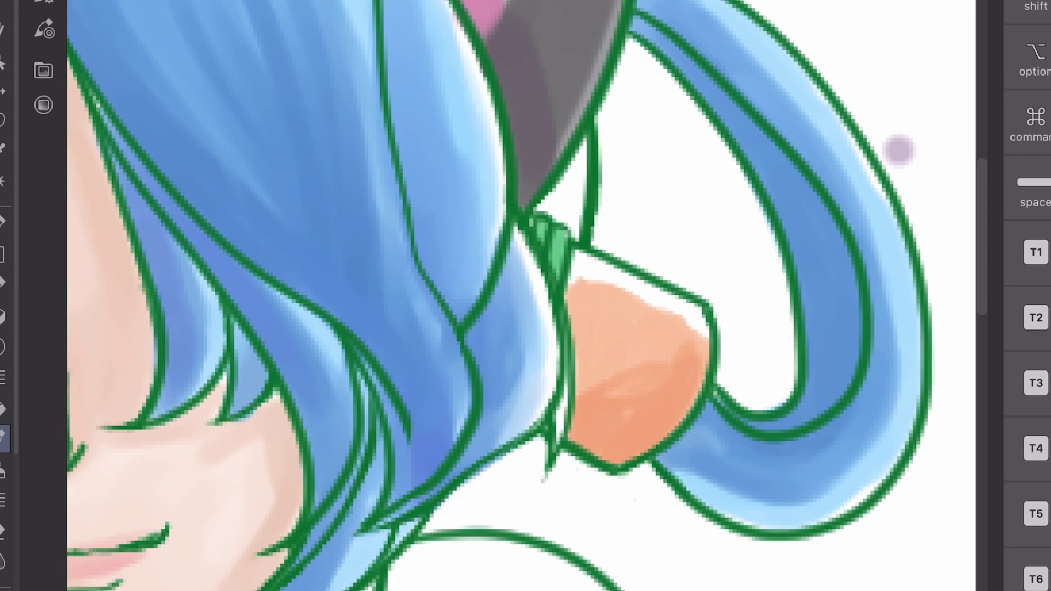
Step: Paint the left side of the jacket pink with broad soft strokes
{"action": "scroll", "coordinate": [525, 296], "scroll_direction": "down", "scroll_amount": 3}
{"action": "left_click_drag", "start_coordinate": [493, 246], "coordinate": [383, 432]}
{"action": "left_click_drag", "start_coordinate": [449, 252], "coordinate": [547, 438]}
{"action": "left_click_drag", "start_coordinate": [548, 230], "coordinate": [602, 438]}
{"action": "left_click_drag", "start_coordinate": [591, 274], "coordinate": [629, 438]}
{"action": "left_click_drag", "start_coordinate": [630, 317], "coordinate": [640, 438]}
{"action": "left_click_drag", "start_coordinate": [569, 230], "coordinate": [471, 263]}
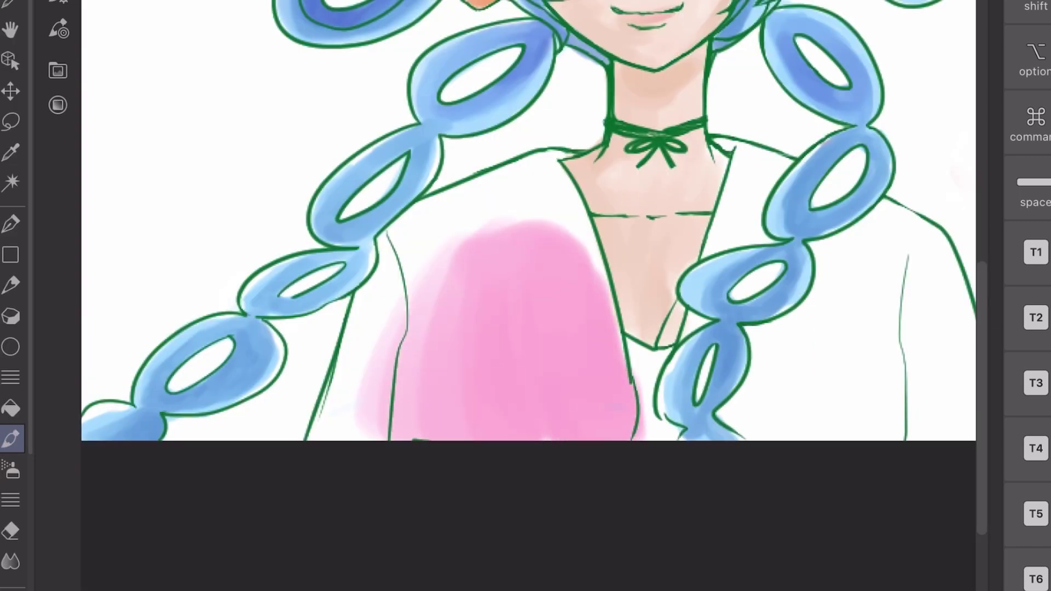
{"action": "left_click_drag", "start_coordinate": [525, 197], "coordinate": [449, 246]}
{"action": "left_click_drag", "start_coordinate": [471, 203], "coordinate": [372, 438]}
{"action": "left_click_drag", "start_coordinate": [493, 189], "coordinate": [563, 230]}
{"action": "left_click_drag", "start_coordinate": [569, 191], "coordinate": [580, 268]}
{"action": "mouse_move", "coordinate": [481, 195]}
{"action": "left_mouse_down"}
{"action": "mouse_move", "coordinate": [416, 252]}
{"action": "mouse_move", "coordinate": [350, 438]}
{"action": "left_mouse_up"}
{"action": "left_click_drag", "start_coordinate": [465, 269], "coordinate": [383, 438]}
{"action": "left_click_drag", "start_coordinate": [542, 215], "coordinate": [433, 279]}
{"action": "left_click_drag", "start_coordinate": [553, 345], "coordinate": [624, 438]}
Step: Paint the right side of the jacket and its sleeve pink beside the braid
{"action": "scroll", "coordinate": [525, 230], "scroll_direction": "up", "scroll_amount": 5}
{"action": "left_click_drag", "start_coordinate": [526, 159], "coordinate": [613, 438]}
{"action": "left_click_drag", "start_coordinate": [449, 158], "coordinate": [307, 438]}
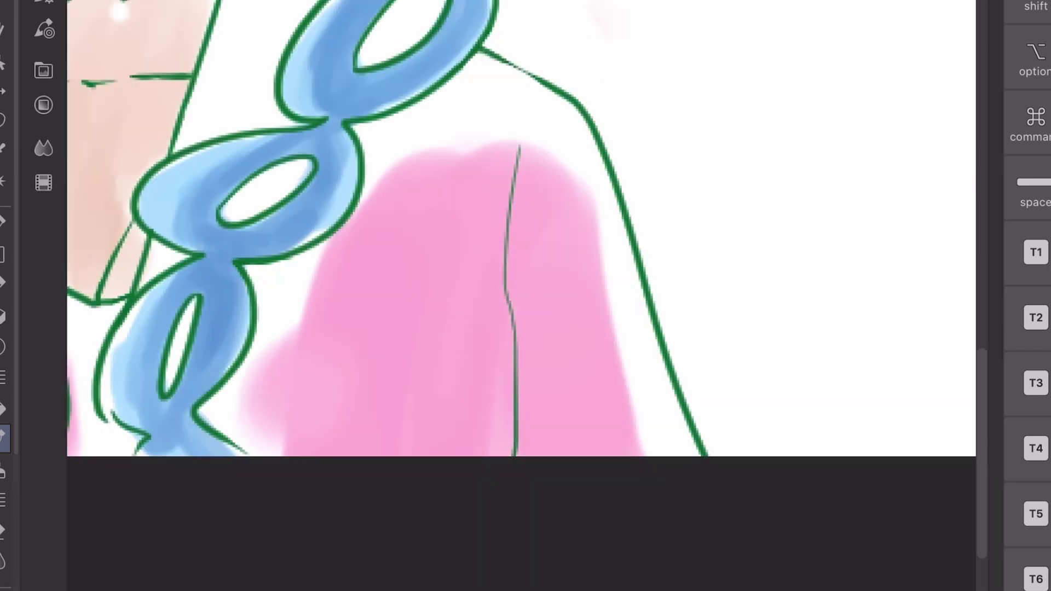
{"action": "left_click_drag", "start_coordinate": [284, 339], "coordinate": [230, 449]}
{"action": "left_click_drag", "start_coordinate": [630, 372], "coordinate": [536, 449]}
{"action": "mouse_move", "coordinate": [493, 110]}
{"action": "left_mouse_down"}
{"action": "mouse_move", "coordinate": [411, 165]}
{"action": "mouse_move", "coordinate": [417, 296]}
{"action": "left_mouse_up"}
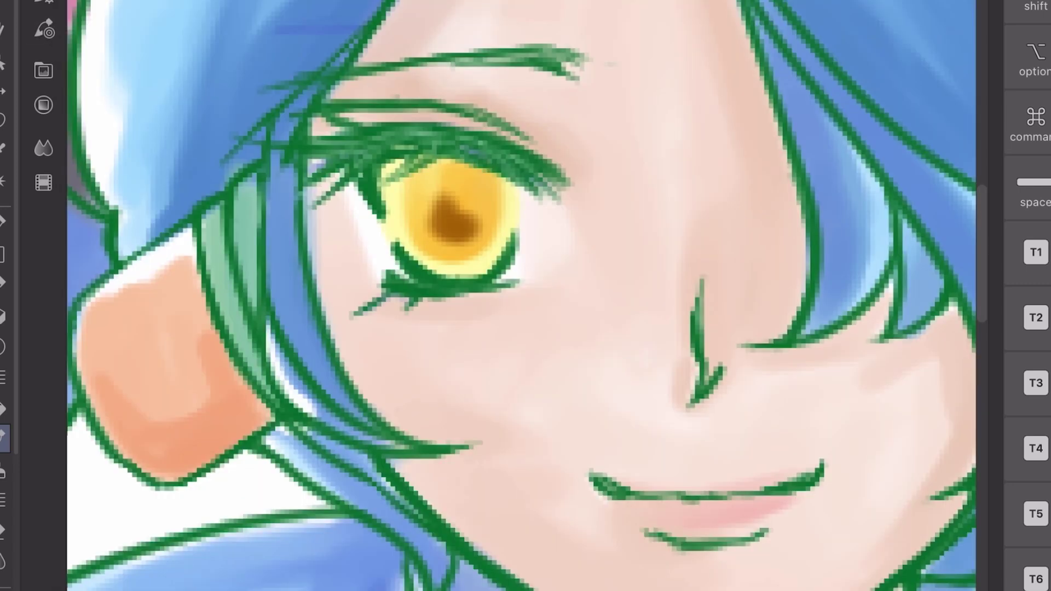
Step: Enlarge the dark brown pupil toward the top of the iris and add a white highlight
{"action": "mouse_move", "coordinate": [443, 183]}
{"action": "left_mouse_down"}
{"action": "mouse_move", "coordinate": [427, 221]}
{"action": "mouse_move", "coordinate": [476, 241]}
{"action": "mouse_move", "coordinate": [484, 203]}
{"action": "mouse_move", "coordinate": [463, 211]}
{"action": "mouse_move", "coordinate": [452, 167]}
{"action": "mouse_move", "coordinate": [430, 201]}
{"action": "left_mouse_up"}
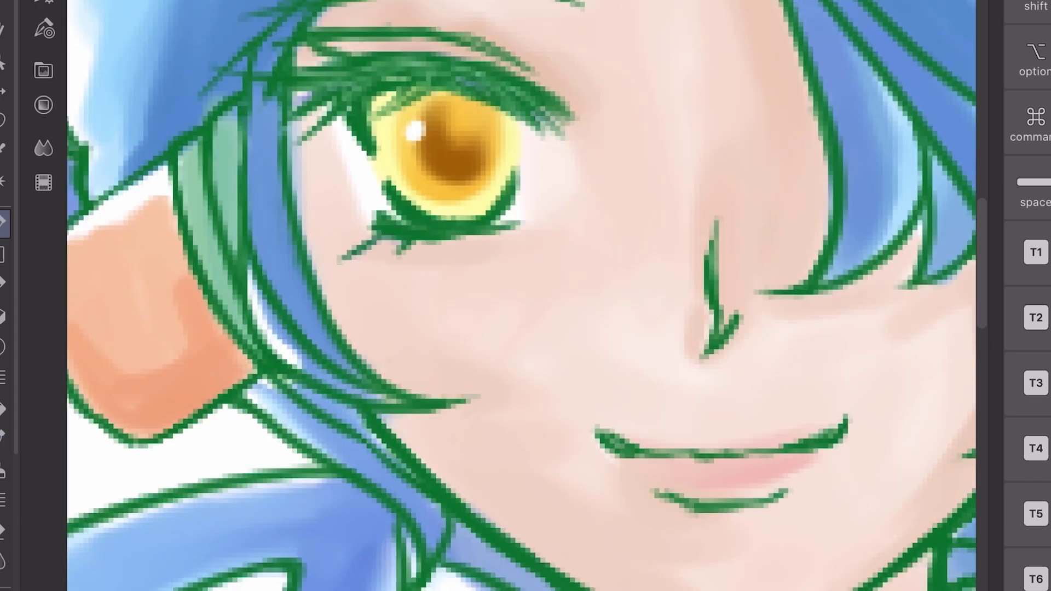
{"action": "left_click_drag", "start_coordinate": [454, 193], "coordinate": [506, 186]}
{"action": "scroll", "coordinate": [520, 296], "scroll_direction": "down", "scroll_amount": 5}
{"action": "scroll", "coordinate": [438, 307], "scroll_direction": "up", "scroll_amount": 5}
{"action": "left_click_drag", "start_coordinate": [487, 238], "coordinate": [554, 219]}
{"action": "left_click_drag", "start_coordinate": [561, 215], "coordinate": [582, 211]}
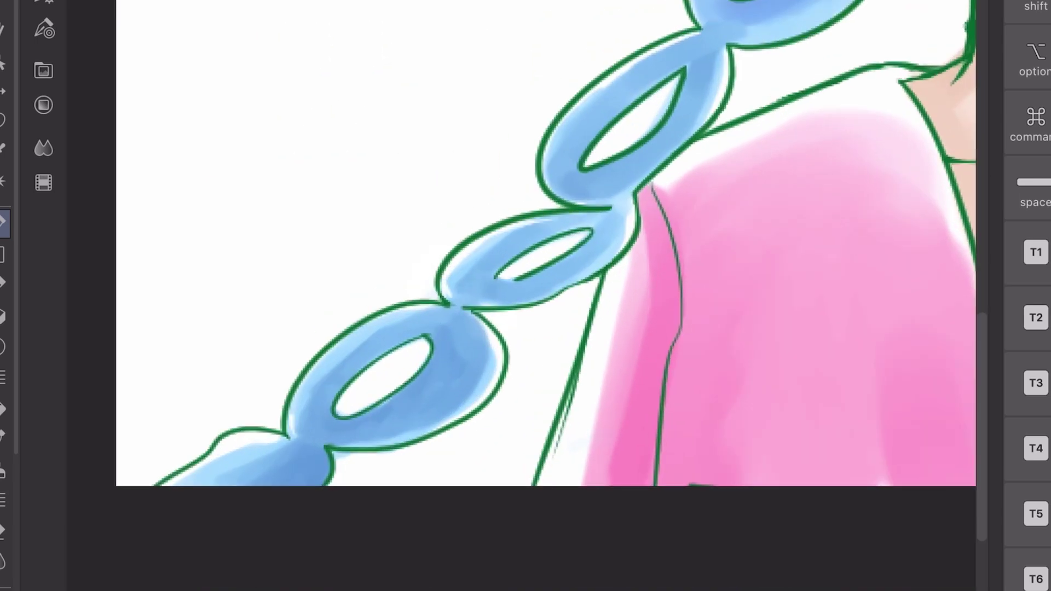
Step: Try highlight strokes along the large lower loop of the left braid
{"action": "mouse_move", "coordinate": [298, 416]}
{"action": "left_mouse_down"}
{"action": "mouse_move", "coordinate": [316, 366]}
{"action": "mouse_move", "coordinate": [394, 318]}
{"action": "left_mouse_up"}
{"action": "left_click_drag", "start_coordinate": [331, 350], "coordinate": [410, 312]}
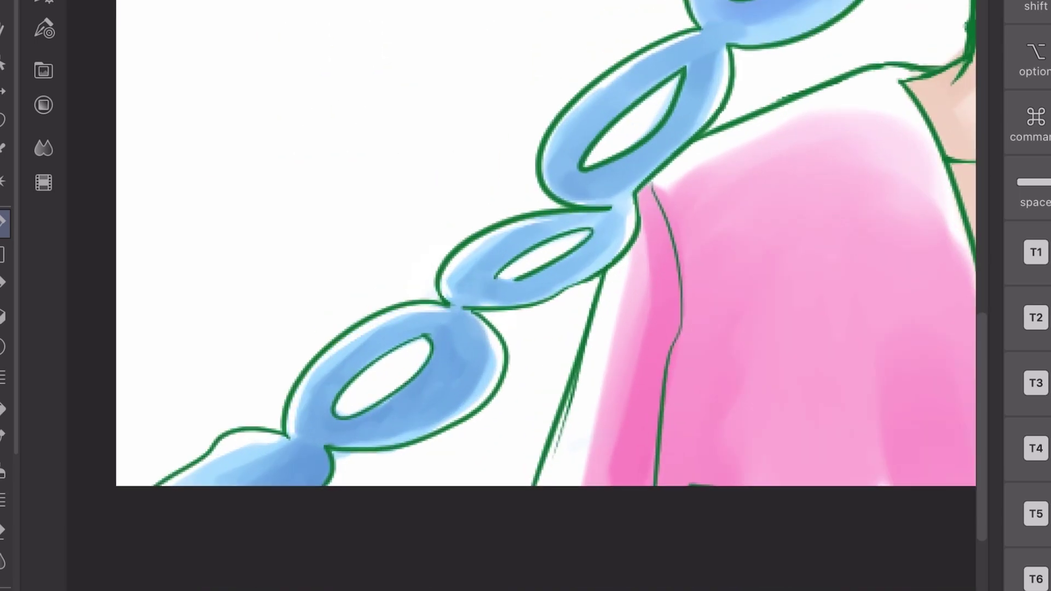
{"action": "scroll", "coordinate": [520, 274], "scroll_direction": "down", "scroll_amount": 3}
{"action": "key", "text": "ctrl+z"}
Step: Draw thin white highlight strands along the loops of the left braid, following each loop's curve
{"action": "left_click_drag", "start_coordinate": [471, 189], "coordinate": [523, 165]}
{"action": "mouse_move", "coordinate": [506, 247]}
{"action": "left_mouse_down"}
{"action": "mouse_move", "coordinate": [528, 166]}
{"action": "mouse_move", "coordinate": [520, 178]}
{"action": "left_mouse_up"}
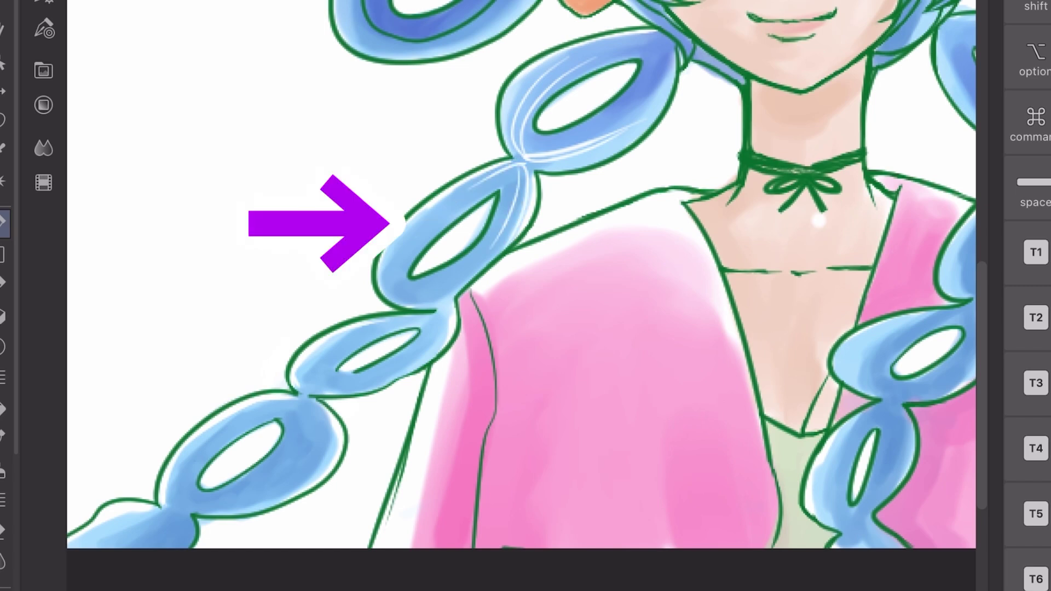
{"action": "left_click_drag", "start_coordinate": [422, 227], "coordinate": [396, 292]}
{"action": "left_click_drag", "start_coordinate": [419, 232], "coordinate": [390, 274]}
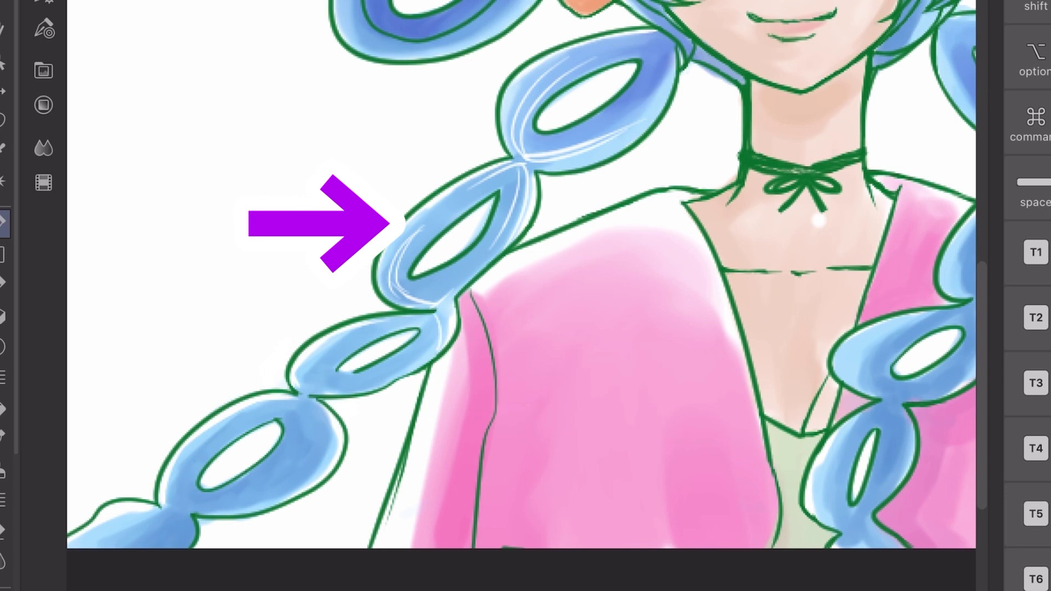
{"action": "left_click_drag", "start_coordinate": [316, 396], "coordinate": [303, 460]}
{"action": "mouse_move", "coordinate": [307, 399]}
{"action": "left_mouse_down"}
{"action": "mouse_move", "coordinate": [267, 476]}
{"action": "mouse_move", "coordinate": [247, 426]}
{"action": "mouse_move", "coordinate": [222, 428]}
{"action": "left_mouse_up"}
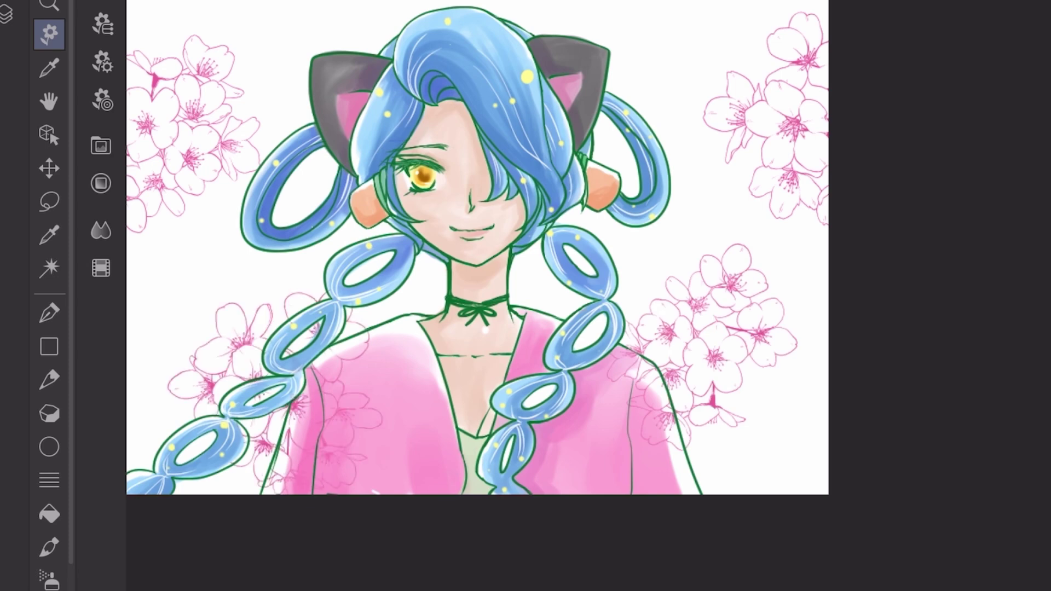
Step: Fill the upper-left cherry blossoms with magenta and orange accent petals, and fill scattered petals of the lower-left cluster with orange
{"action": "scroll", "coordinate": [547, 274], "scroll_direction": "up", "scroll_amount": 5}
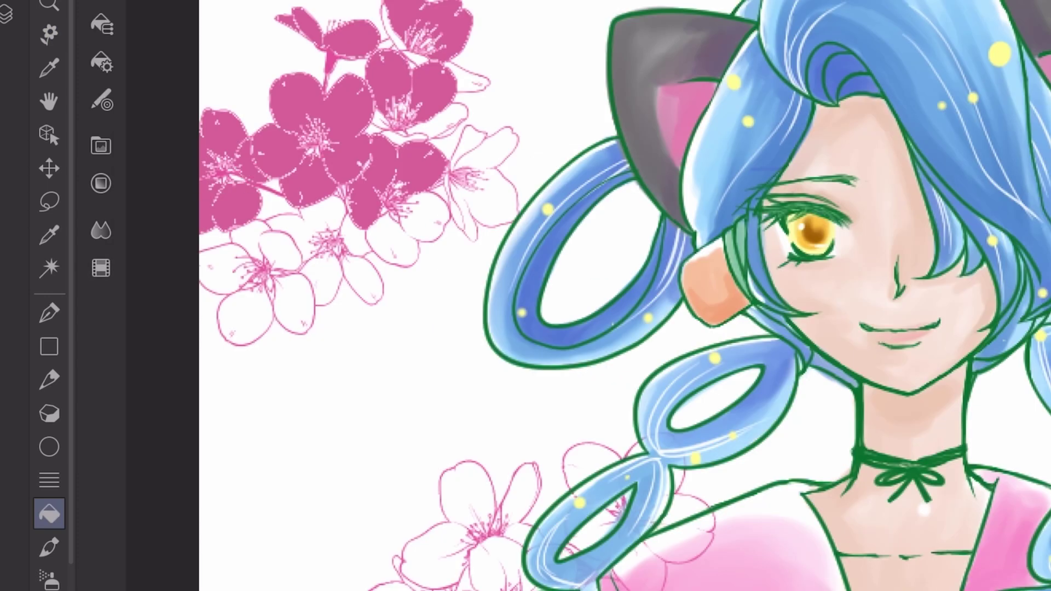
{"action": "mouse_move", "coordinate": [323, 279]}
{"action": "left_mouse_down"}
{"action": "mouse_move", "coordinate": [253, 300]}
{"action": "mouse_move", "coordinate": [481, 202]}
{"action": "mouse_move", "coordinate": [436, 112]}
{"action": "mouse_move", "coordinate": [433, 123]}
{"action": "mouse_move", "coordinate": [394, 27]}
{"action": "left_mouse_up"}
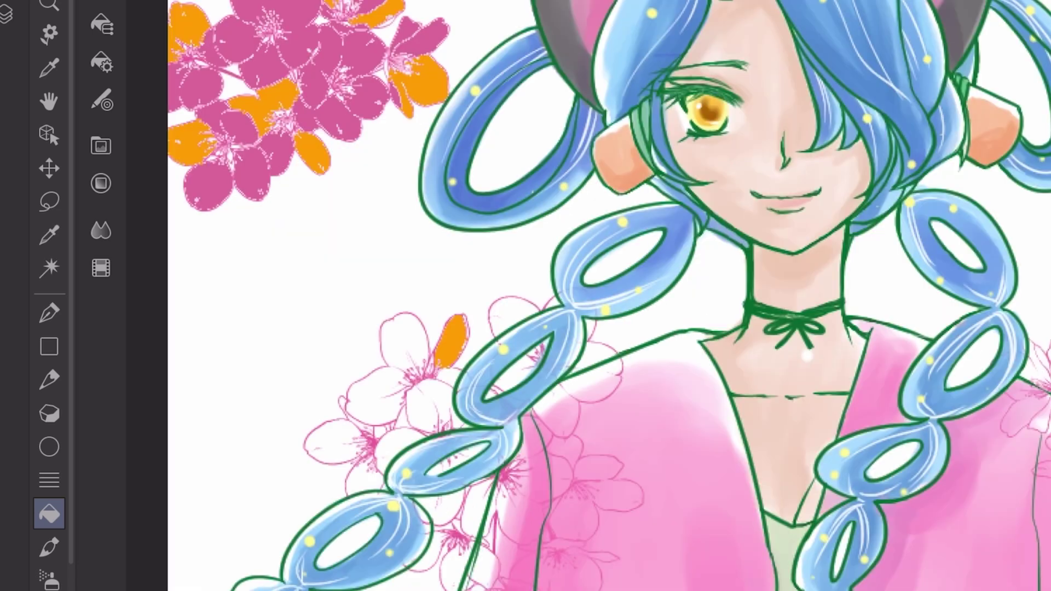
{"action": "mouse_move", "coordinate": [416, 400]}
{"action": "left_mouse_down"}
{"action": "mouse_move", "coordinate": [433, 493]}
{"action": "mouse_move", "coordinate": [334, 441]}
{"action": "mouse_move", "coordinate": [556, 411]}
{"action": "left_mouse_up"}
{"action": "scroll", "coordinate": [602, 296], "scroll_direction": "down", "scroll_amount": 3}
{"action": "scroll", "coordinate": [602, 383], "scroll_direction": "up", "scroll_amount": 3}
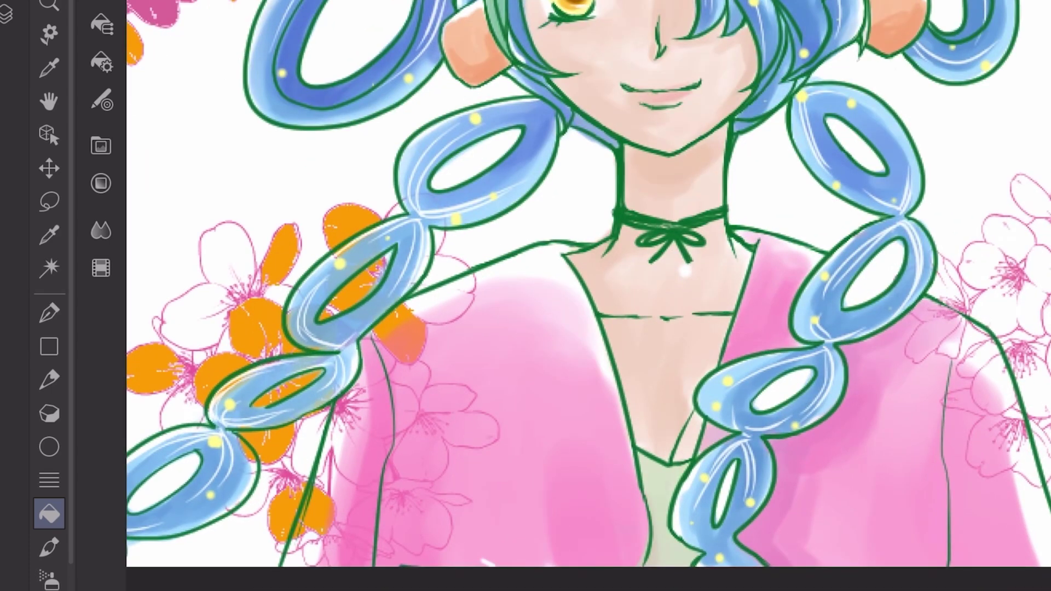
Step: Fill scattered petals of the lower-right cherry blossom cluster with orange
{"action": "scroll", "coordinate": [603, 295], "scroll_direction": "down", "scroll_amount": 3}
{"action": "scroll", "coordinate": [602, 219], "scroll_direction": "up", "scroll_amount": 3}
{"action": "left_click_drag", "start_coordinate": [854, 378], "coordinate": [914, 422]}
{"action": "left_click_drag", "start_coordinate": [908, 285], "coordinate": [947, 329]}
{"action": "left_click", "coordinate": [788, 411]}
{"action": "left_click", "coordinate": [991, 448]}
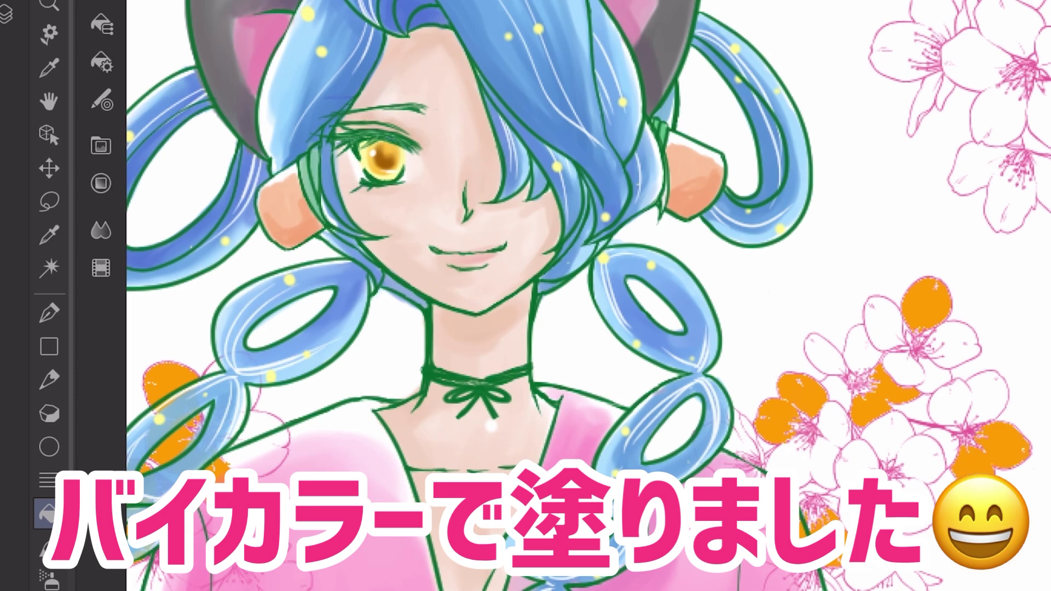
Step: Fill the remaining white petals of the upper-right and lower-right cherry blossom clusters with magenta
{"action": "left_click", "coordinate": [868, 578]}
{"action": "left_click", "coordinate": [786, 580]}
{"action": "scroll", "coordinate": [602, 295], "scroll_direction": "down", "scroll_amount": 3}
{"action": "left_click", "coordinate": [722, 235]}
{"action": "left_click", "coordinate": [723, 282]}
{"action": "left_click", "coordinate": [772, 262]}
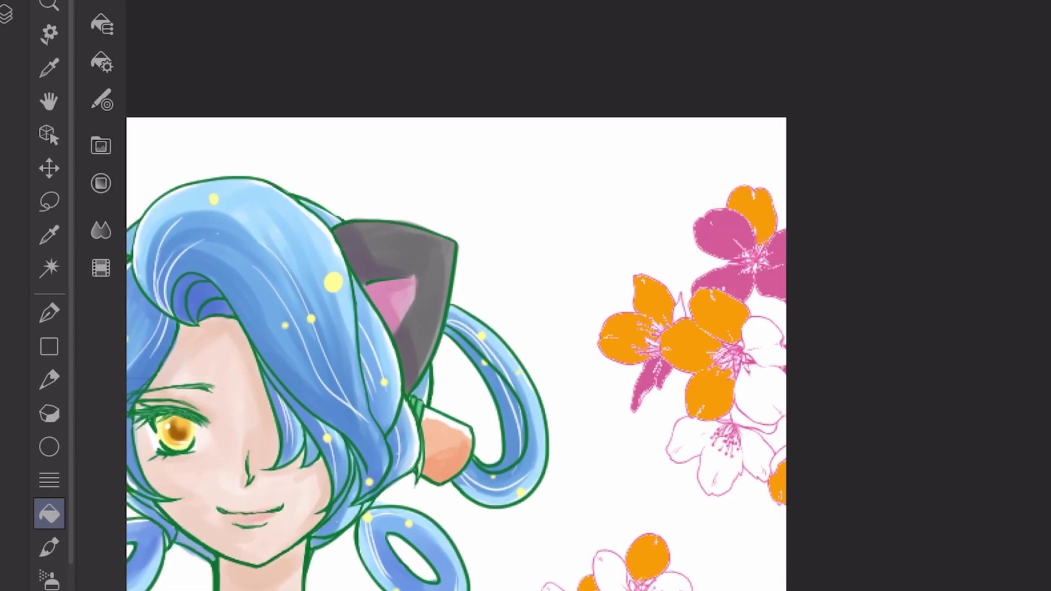
{"action": "left_click", "coordinate": [761, 372]}
{"action": "left_click", "coordinate": [712, 454]}
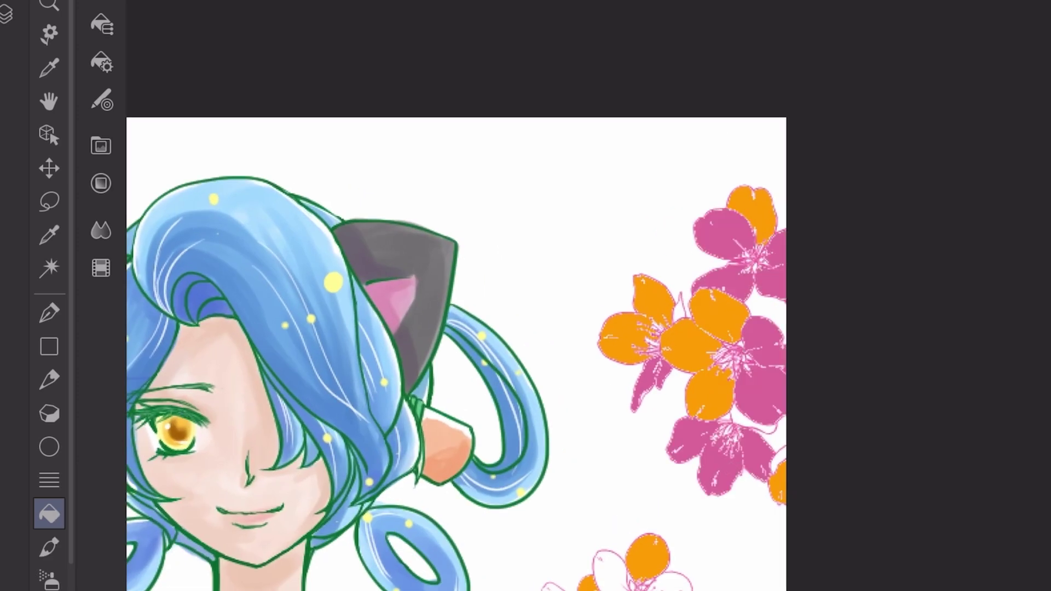
{"action": "left_click", "coordinate": [609, 572]}
{"action": "left_click", "coordinate": [670, 583]}
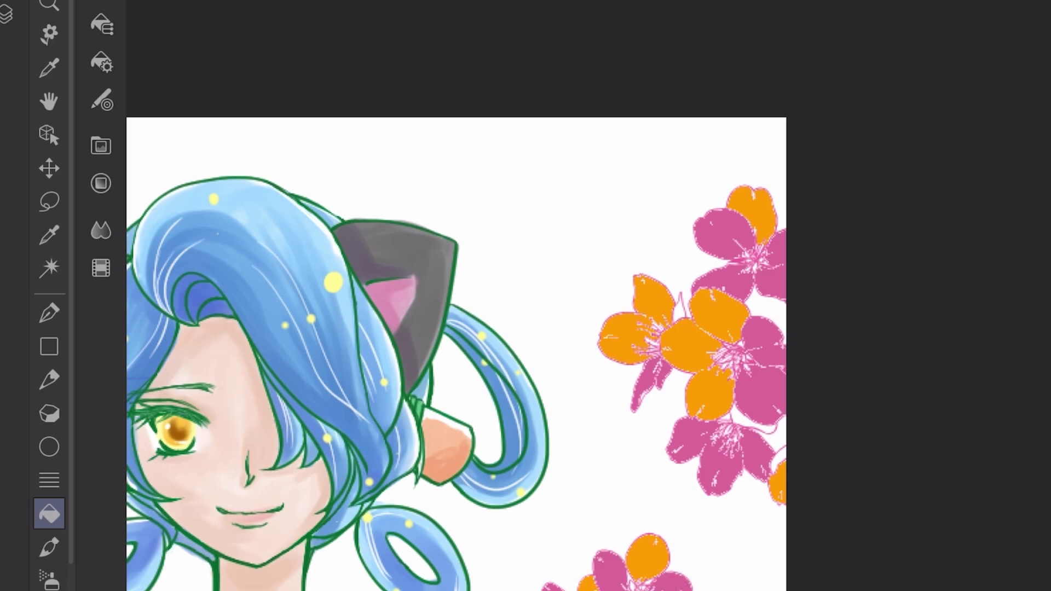
Step: Erase the orange petals and blossom outlines that overlap the pink garment's left shoulder and sleeve
{"action": "key", "text": "p"}
{"action": "scroll", "coordinate": [589, 295], "scroll_direction": "down", "scroll_amount": 5}
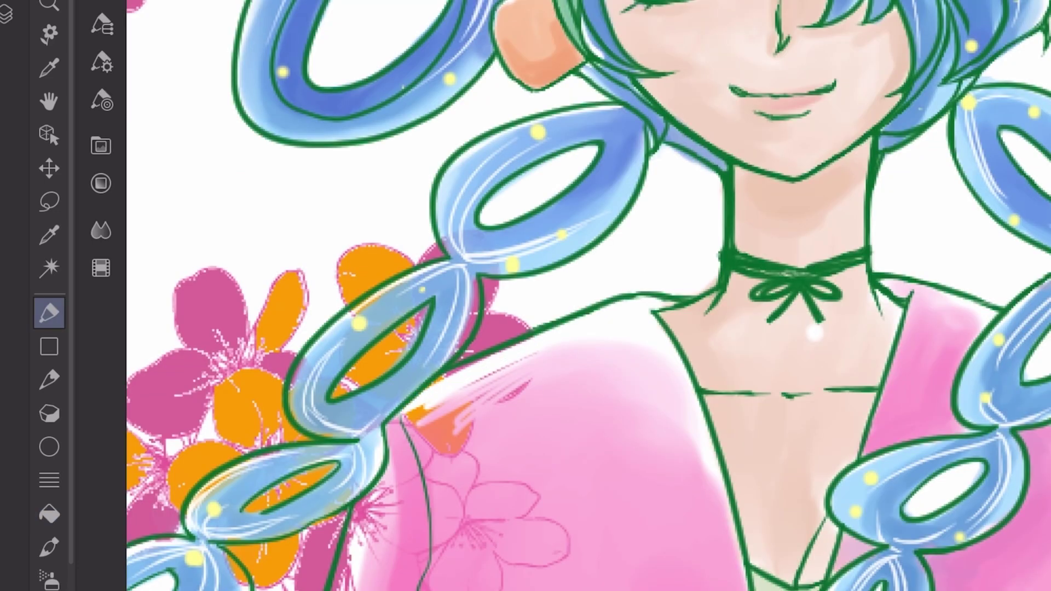
{"action": "left_click_drag", "start_coordinate": [440, 455], "coordinate": [523, 384]}
{"action": "left_click", "coordinate": [101, 102]}
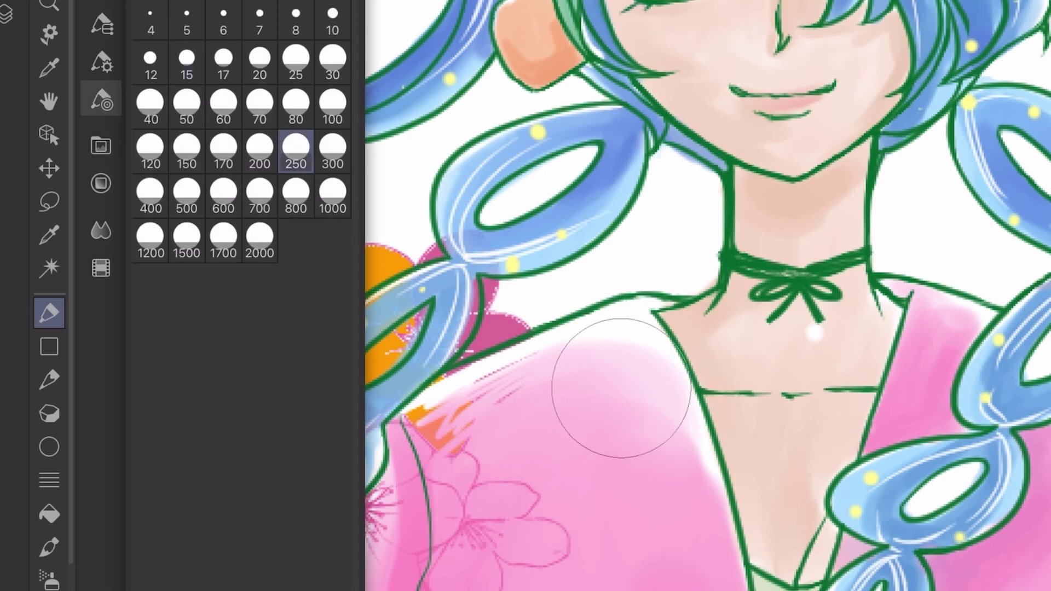
{"action": "left_click", "coordinate": [186, 104]}
{"action": "left_click_drag", "start_coordinate": [435, 446], "coordinate": [495, 389]}
{"action": "left_click_drag", "start_coordinate": [430, 386], "coordinate": [520, 345]}
{"action": "mouse_move", "coordinate": [367, 521]}
{"action": "left_mouse_down"}
{"action": "mouse_move", "coordinate": [425, 427]}
{"action": "mouse_move", "coordinate": [331, 588]}
{"action": "left_mouse_up"}
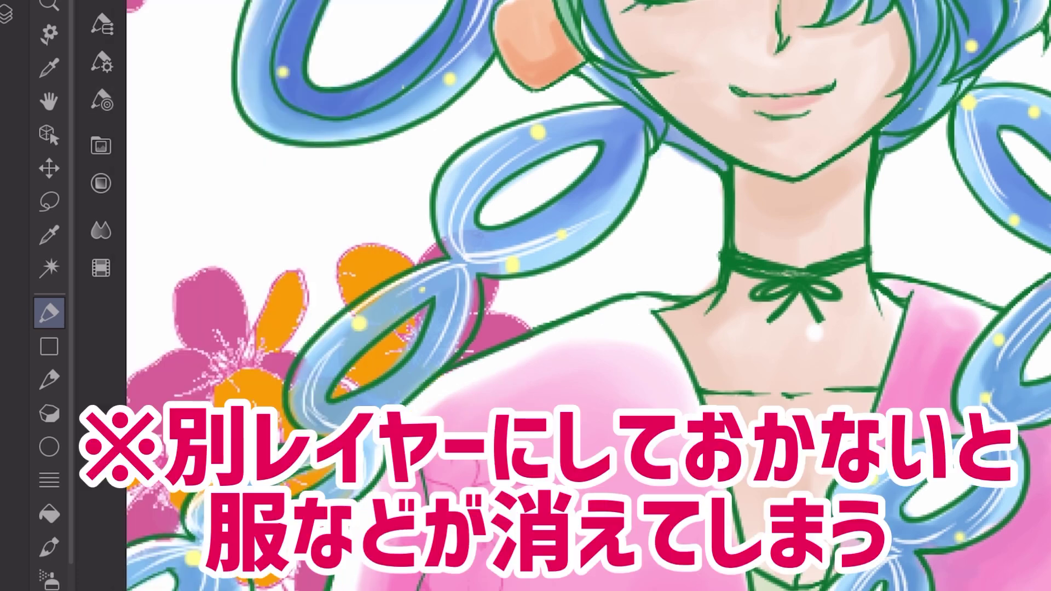
{"action": "left_click_drag", "start_coordinate": [424, 585], "coordinate": [482, 465]}
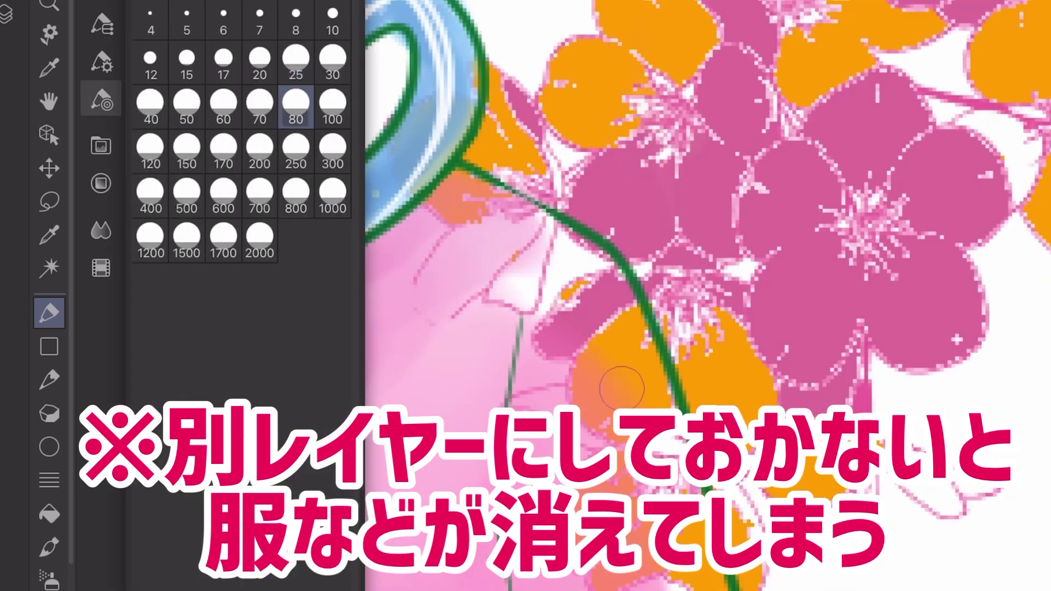
Step: Erase the cherry blossoms overlapping the right braid's loop and the pink garment's right shoulder and sleeve
{"action": "left_click_drag", "start_coordinate": [526, 312], "coordinate": [471, 276]}
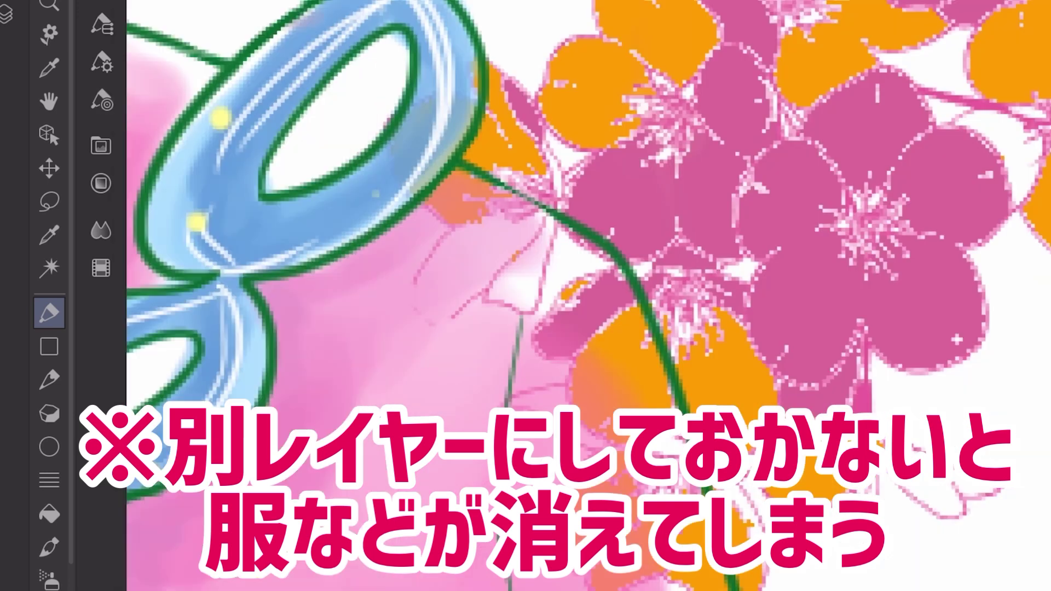
{"action": "left_click_drag", "start_coordinate": [427, 240], "coordinate": [525, 257]}
{"action": "left_click_drag", "start_coordinate": [520, 170], "coordinate": [455, 202]}
{"action": "mouse_move", "coordinate": [421, 102]}
{"action": "left_mouse_down"}
{"action": "mouse_move", "coordinate": [447, 148]}
{"action": "mouse_move", "coordinate": [476, 60]}
{"action": "left_mouse_up"}
{"action": "mouse_move", "coordinate": [550, 265]}
{"action": "left_mouse_down"}
{"action": "mouse_move", "coordinate": [545, 224]}
{"action": "mouse_move", "coordinate": [509, 197]}
{"action": "left_mouse_up"}
{"action": "mouse_move", "coordinate": [547, 290]}
{"action": "left_mouse_down"}
{"action": "mouse_move", "coordinate": [564, 536]}
{"action": "mouse_move", "coordinate": [602, 427]}
{"action": "left_mouse_up"}
{"action": "mouse_move", "coordinate": [608, 503]}
{"action": "left_mouse_down"}
{"action": "mouse_move", "coordinate": [592, 246]}
{"action": "mouse_move", "coordinate": [640, 416]}
{"action": "left_mouse_up"}
{"action": "left_click_drag", "start_coordinate": [648, 318], "coordinate": [678, 580]}
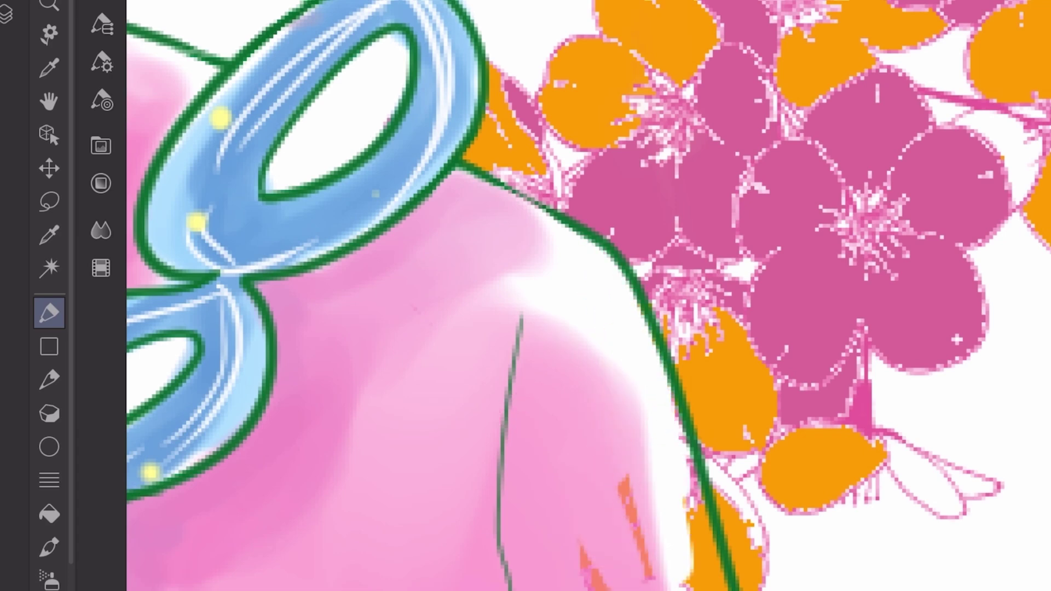
{"action": "left_click_drag", "start_coordinate": [668, 350], "coordinate": [701, 575]}
{"action": "left_click_drag", "start_coordinate": [712, 509], "coordinate": [711, 586]}
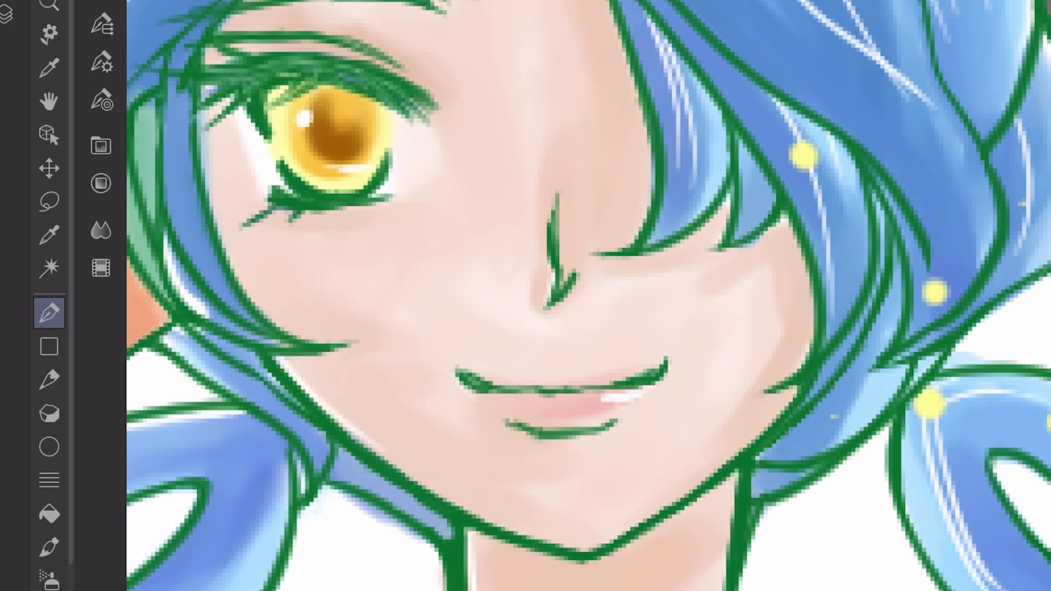
Step: Hide the white paper background and paint white beneath the see-through areas of the neck, face and left side hair
{"action": "scroll", "coordinate": [588, 296], "scroll_direction": "down", "scroll_amount": 3}
{"action": "scroll", "coordinate": [588, 296], "scroll_direction": "up", "scroll_amount": 3}
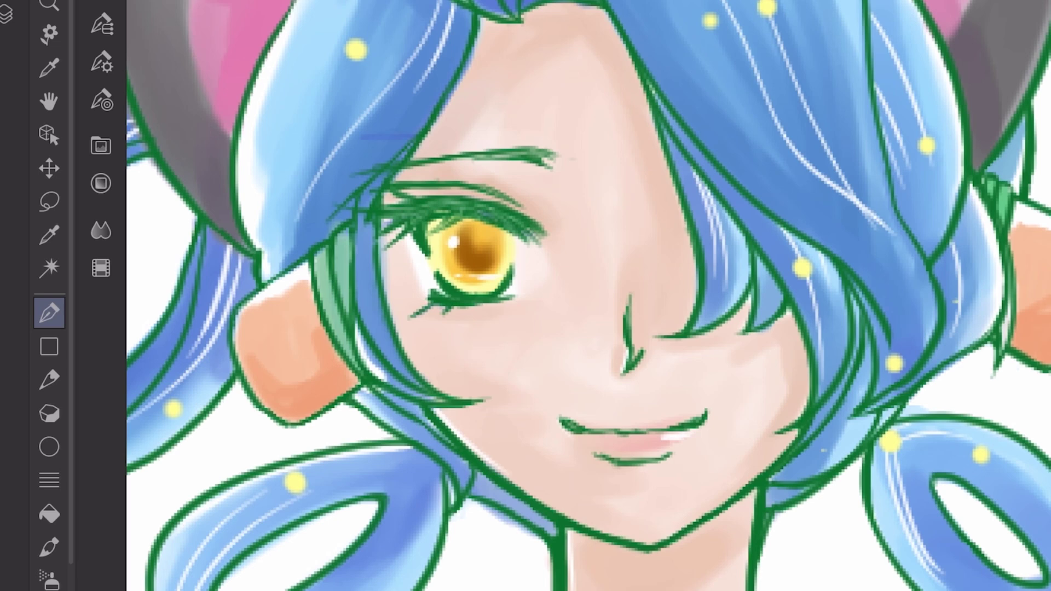
{"action": "key", "text": "ctrl+minus"}
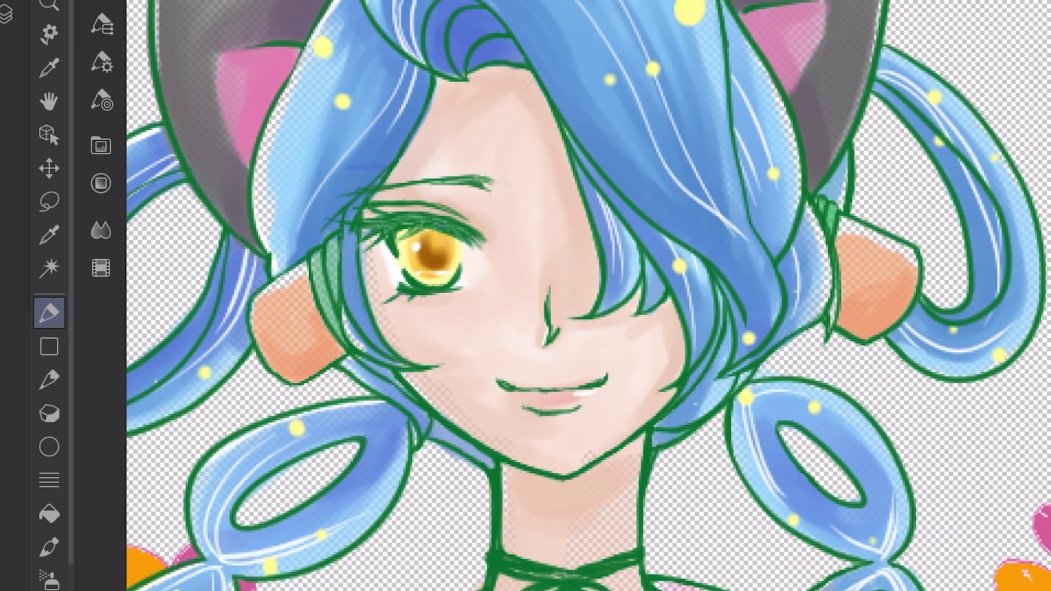
{"action": "left_click_drag", "start_coordinate": [507, 465], "coordinate": [509, 536]}
{"action": "mouse_move", "coordinate": [567, 539]}
{"action": "left_mouse_down"}
{"action": "mouse_move", "coordinate": [573, 569]}
{"action": "mouse_move", "coordinate": [624, 492]}
{"action": "mouse_move", "coordinate": [638, 506]}
{"action": "left_mouse_up"}
{"action": "left_click_drag", "start_coordinate": [714, 384], "coordinate": [717, 402]}
{"action": "left_click_drag", "start_coordinate": [378, 298], "coordinate": [386, 323]}
{"action": "left_click_drag", "start_coordinate": [345, 312], "coordinate": [361, 348]}
{"action": "left_click_drag", "start_coordinate": [364, 254], "coordinate": [372, 287]}
{"action": "mouse_move", "coordinate": [271, 268]}
{"action": "left_mouse_down"}
{"action": "mouse_move", "coordinate": [309, 312]}
{"action": "mouse_move", "coordinate": [266, 331]}
{"action": "left_mouse_up"}
{"action": "mouse_move", "coordinate": [287, 315]}
{"action": "left_mouse_down"}
{"action": "mouse_move", "coordinate": [312, 353]}
{"action": "mouse_move", "coordinate": [417, 384]}
{"action": "mouse_move", "coordinate": [454, 416]}
{"action": "left_mouse_up"}
Step: Paint white beneath the semi-transparent left shoulder of the garment and the skin below the choker
{"action": "key", "text": "ctrl+0"}
{"action": "scroll", "coordinate": [610, 493], "scroll_direction": "up", "scroll_amount": 5}
{"action": "left_click_drag", "start_coordinate": [438, 328], "coordinate": [602, 262]}
{"action": "left_click_drag", "start_coordinate": [509, 269], "coordinate": [608, 241]}
{"action": "left_click_drag", "start_coordinate": [440, 295], "coordinate": [643, 229]}
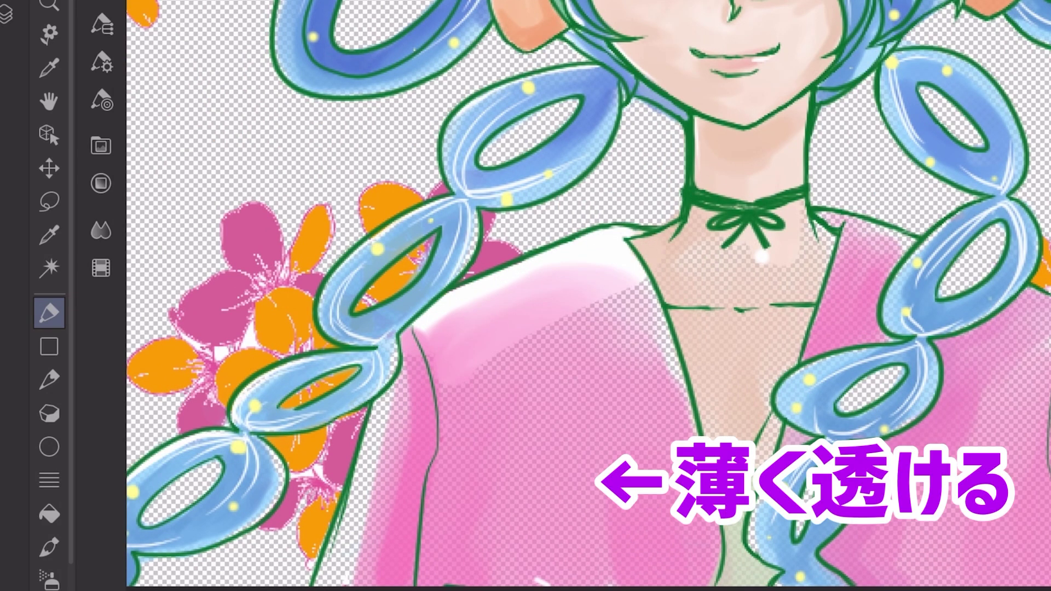
{"action": "left_click_drag", "start_coordinate": [673, 274], "coordinate": [750, 235]}
{"action": "left_click_drag", "start_coordinate": [616, 299], "coordinate": [654, 277]}
Step: Paint white beneath the semi-transparent front of the pink garment and the chest, working across to the right side
{"action": "left_click_drag", "start_coordinate": [438, 449], "coordinate": [668, 318]}
{"action": "left_click_drag", "start_coordinate": [698, 304], "coordinate": [824, 255]}
{"action": "left_click_drag", "start_coordinate": [482, 492], "coordinate": [684, 339]}
{"action": "left_click_drag", "start_coordinate": [761, 388], "coordinate": [802, 337]}
{"action": "left_click_drag", "start_coordinate": [466, 569], "coordinate": [695, 427]}
{"action": "left_click_drag", "start_coordinate": [840, 410], "coordinate": [903, 369]}
{"action": "left_click_drag", "start_coordinate": [498, 586], "coordinate": [712, 482]}
{"action": "left_click_drag", "start_coordinate": [966, 438], "coordinate": [999, 391]}
{"action": "left_click_drag", "start_coordinate": [881, 523], "coordinate": [1001, 432]}
{"action": "mouse_move", "coordinate": [886, 572]}
{"action": "left_mouse_down"}
{"action": "mouse_move", "coordinate": [1023, 457]}
{"action": "mouse_move", "coordinate": [1018, 503]}
{"action": "left_mouse_up"}
Step: Paint white beneath the left sleeve of the garment along its outer edge
{"action": "left_click_drag", "start_coordinate": [462, 380], "coordinate": [438, 399]}
{"action": "left_click_drag", "start_coordinate": [405, 342], "coordinate": [353, 567]}
{"action": "left_click_drag", "start_coordinate": [372, 550], "coordinate": [340, 586]}
{"action": "left_click_drag", "start_coordinate": [367, 429], "coordinate": [329, 583]}
Step: Paint over the garment area showing through the right braid's loop with a size 10 brush
{"action": "scroll", "coordinate": [634, 498], "scroll_direction": "down", "scroll_amount": 1}
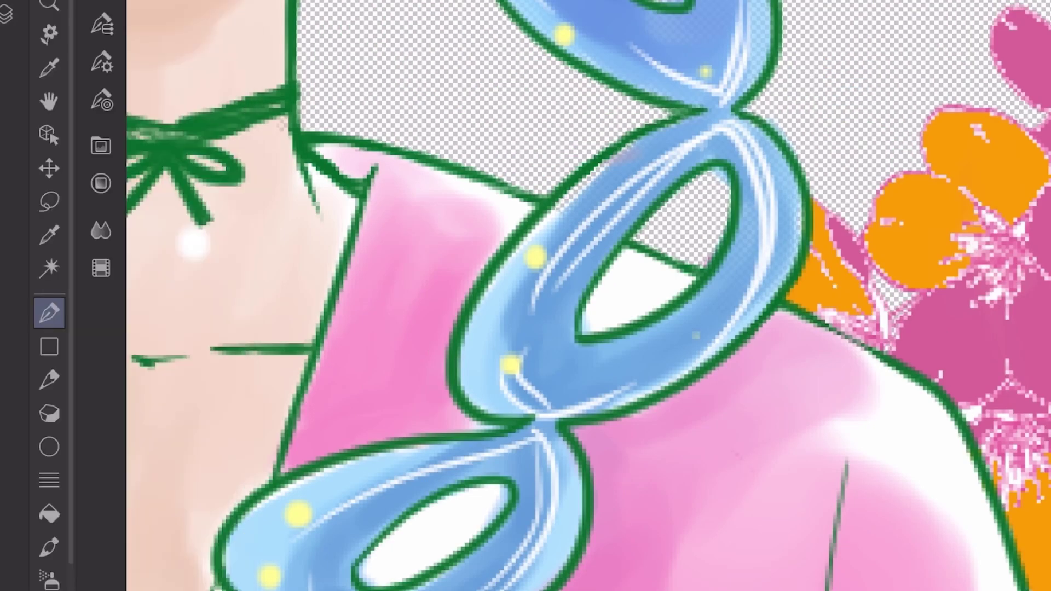
{"action": "left_click", "coordinate": [49, 546]}
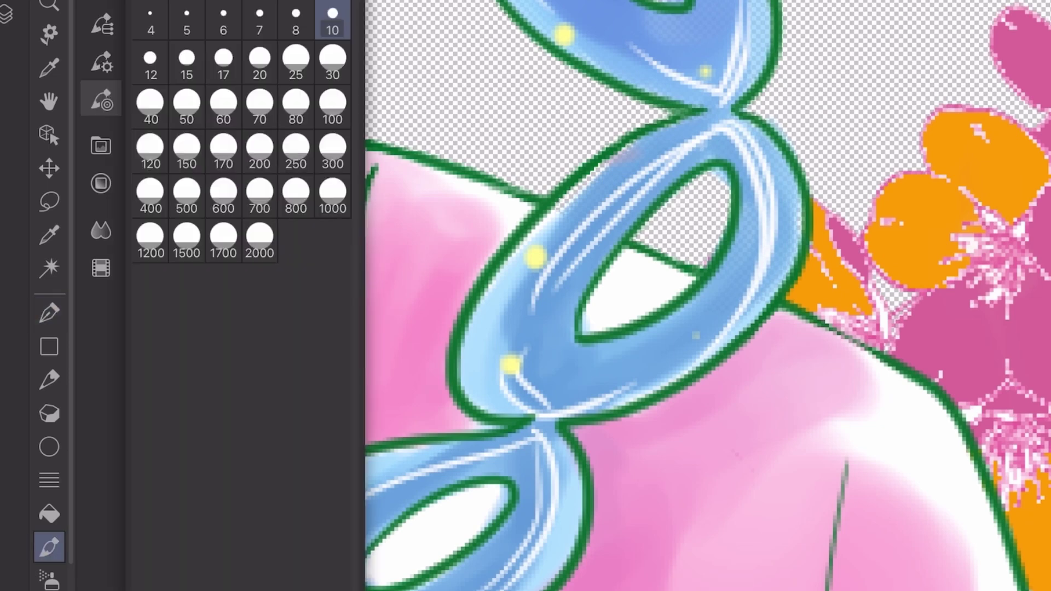
{"action": "left_click", "coordinate": [101, 268]}
{"action": "mouse_move", "coordinate": [646, 260]}
{"action": "left_mouse_down"}
{"action": "mouse_move", "coordinate": [602, 323]}
{"action": "mouse_move", "coordinate": [583, 331]}
{"action": "left_mouse_up"}
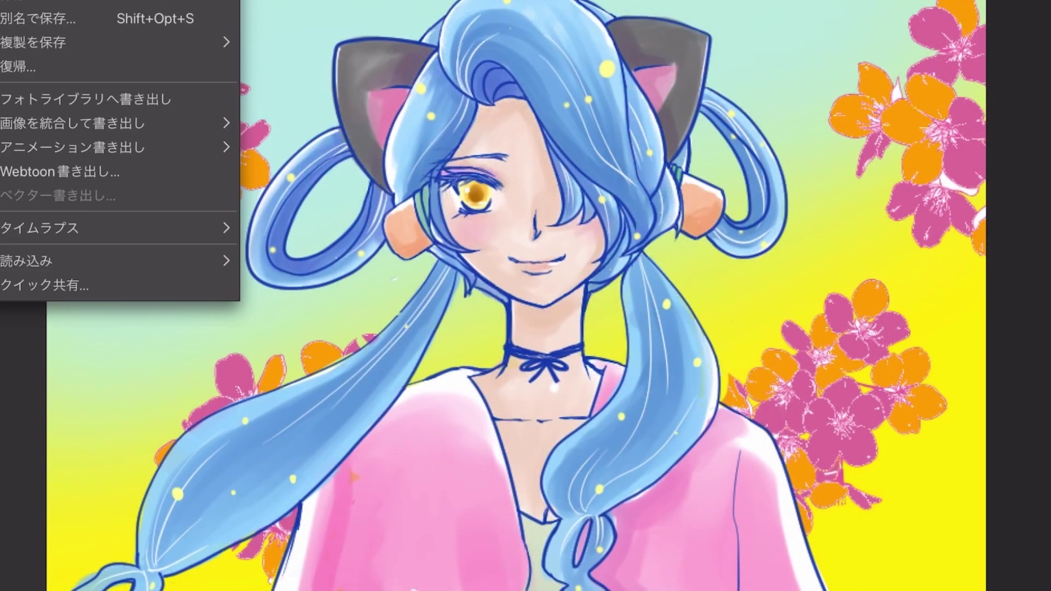
Step: Export the finished illustration to the photo library
{"action": "left_click", "coordinate": [85, 99]}
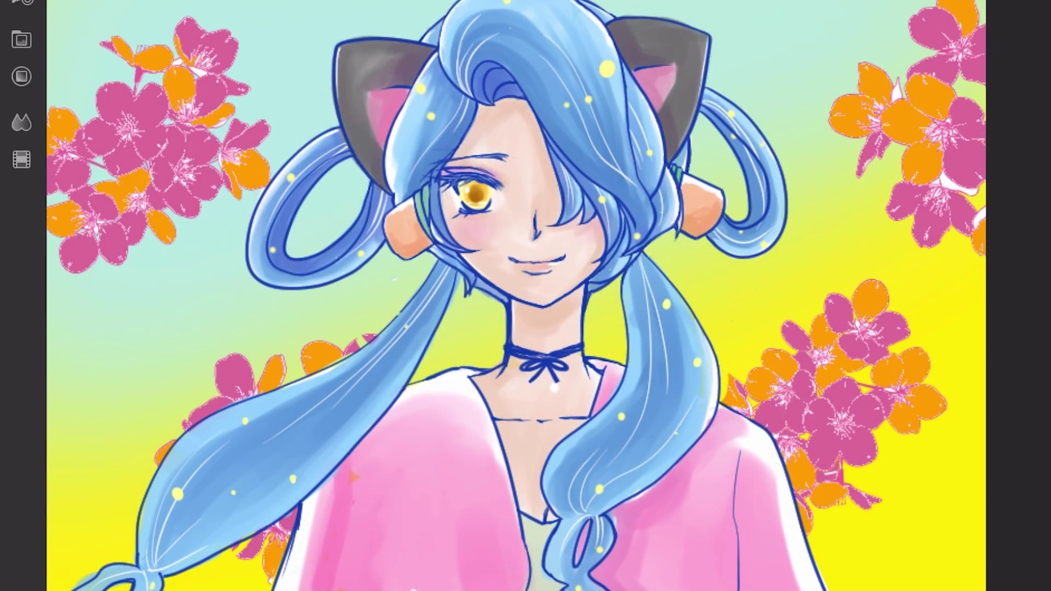